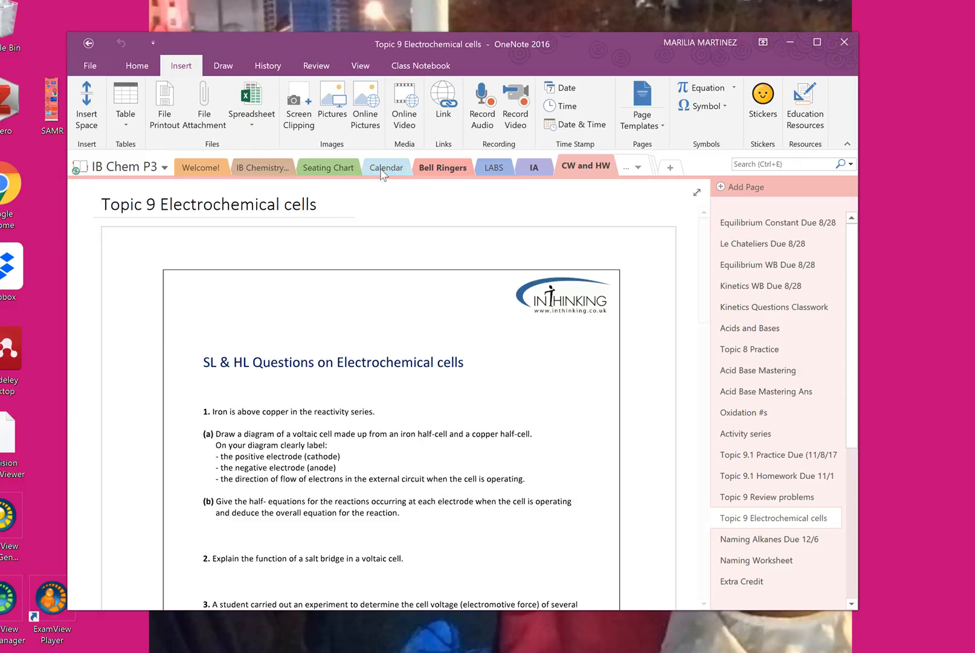
Open the Calendar section, then switch to the APES P2 notebook
{"action": "left_click", "coordinate": [380, 169]}
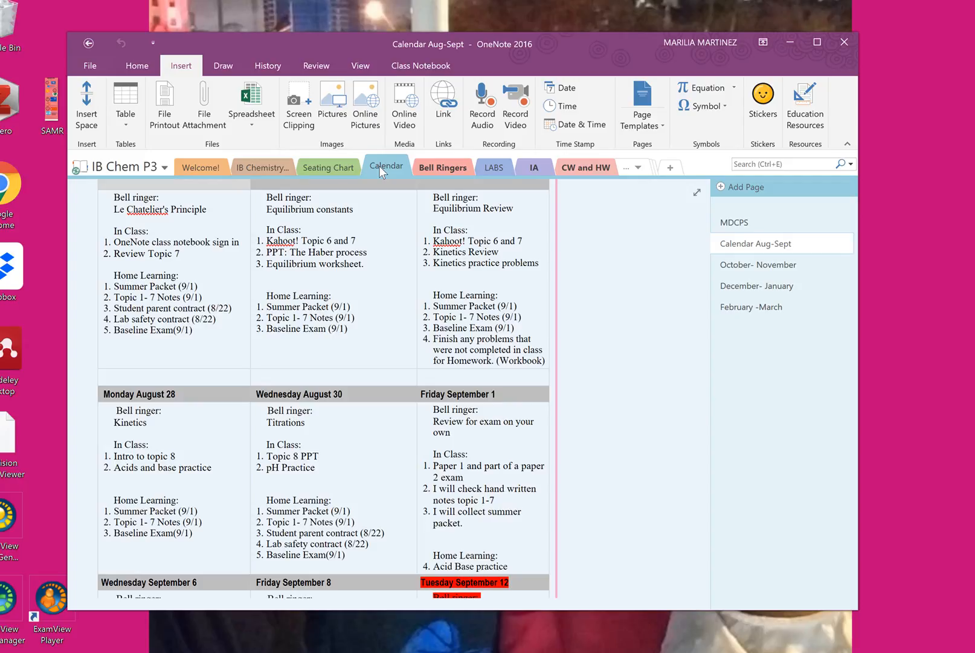
{"action": "left_click", "coordinate": [129, 167]}
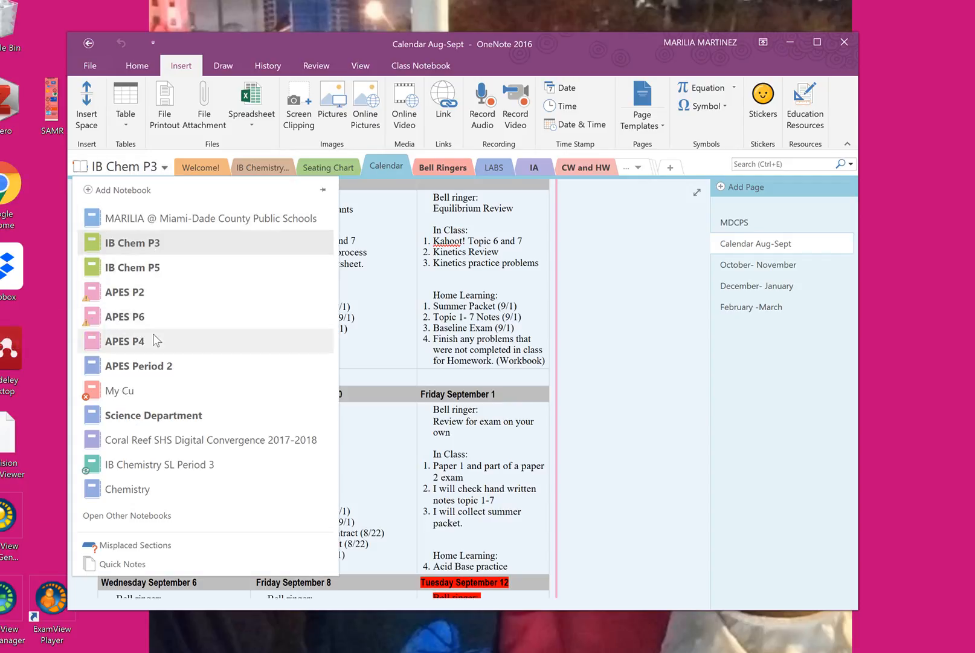
{"action": "mouse_move", "coordinate": [141, 300]}
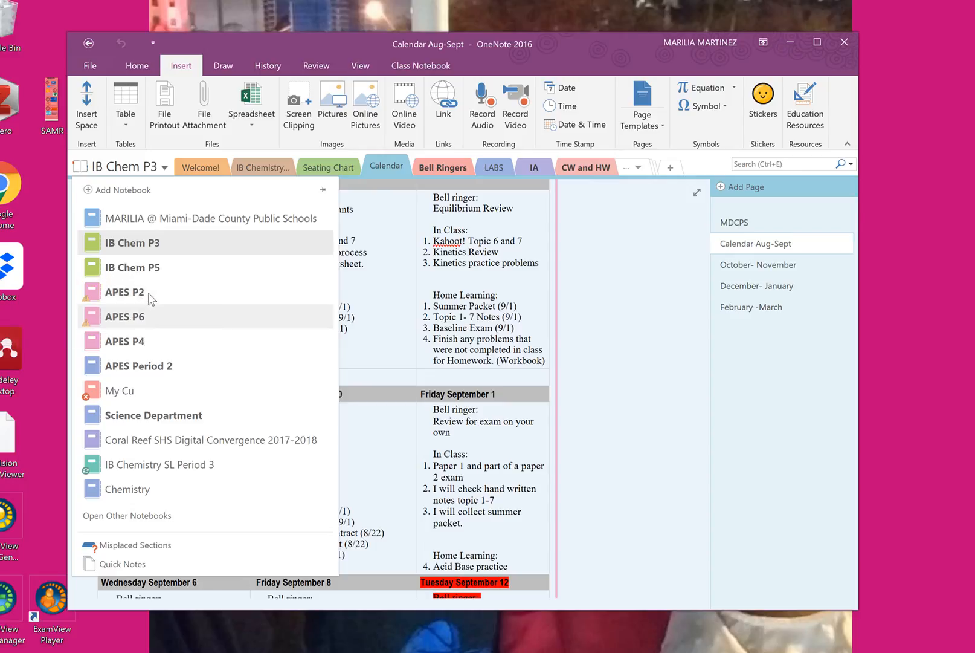
{"action": "left_click", "coordinate": [152, 297]}
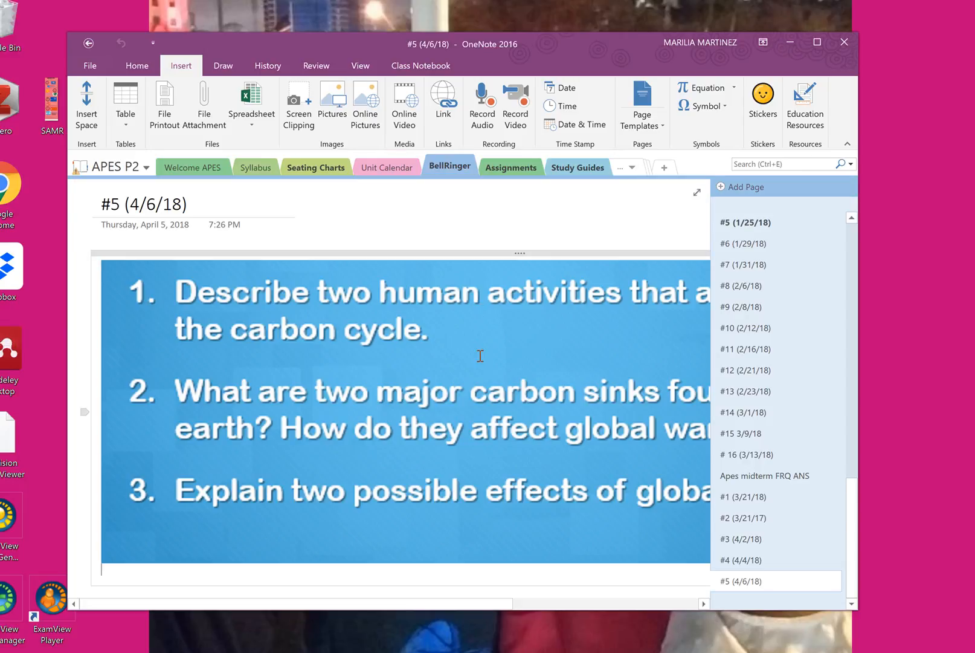
Open the Move or Copy Pages dialog for page #5 (4/6/18), browse the destinations, and close it without moving
{"action": "right_click", "coordinate": [730, 582]}
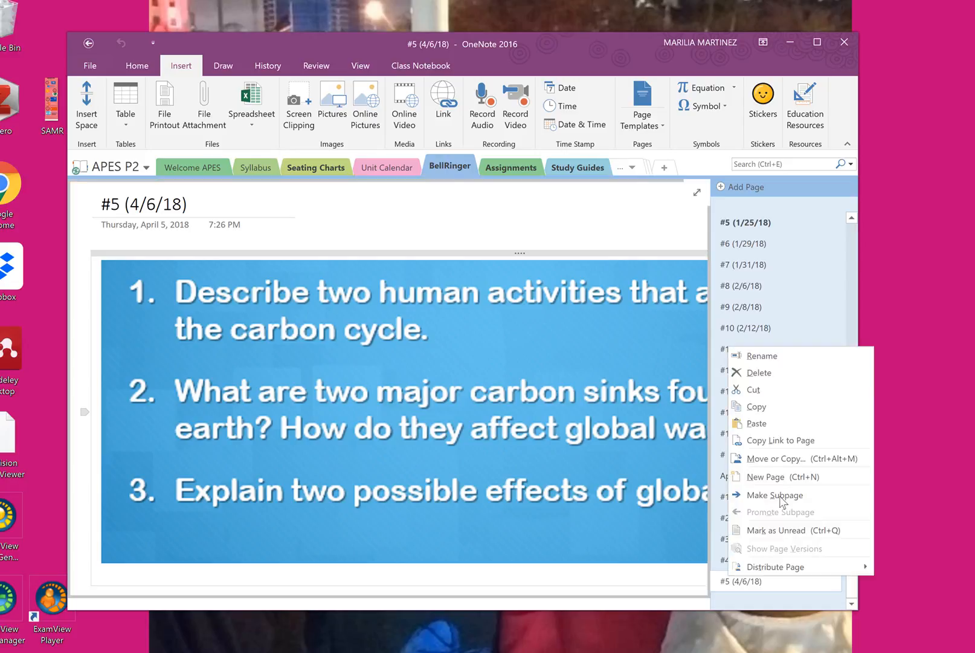
{"action": "left_click", "coordinate": [799, 458]}
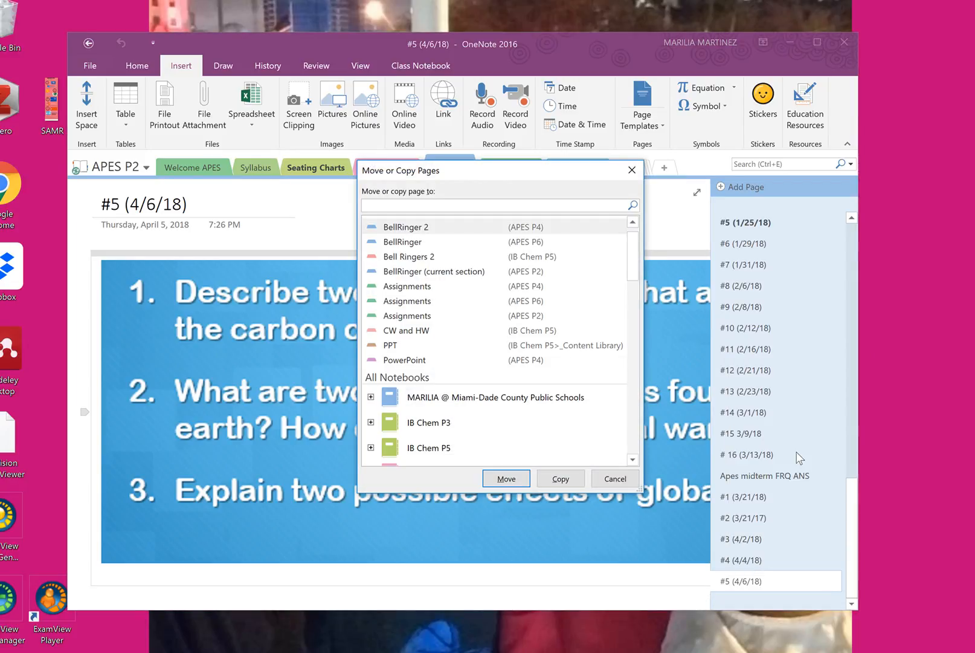
{"action": "scroll", "coordinate": [472, 283], "scroll_direction": "up", "scroll_amount": 1}
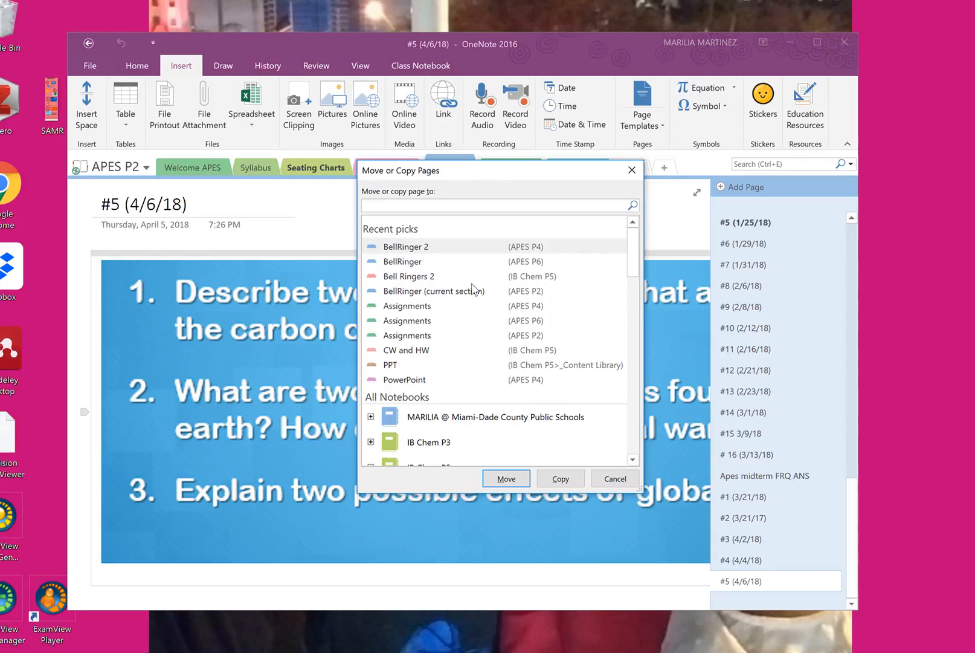
{"action": "scroll", "coordinate": [472, 291], "scroll_direction": "down", "scroll_amount": 3}
{"action": "scroll", "coordinate": [472, 290], "scroll_direction": "up", "scroll_amount": 3}
{"action": "left_click", "coordinate": [632, 170]}
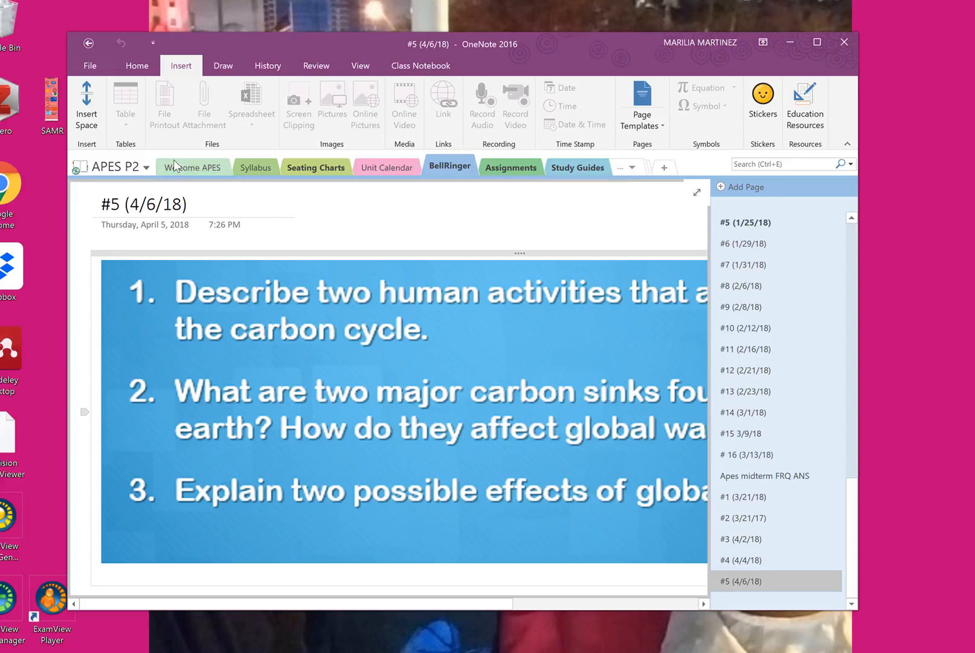
Close the OneNote window
{"action": "left_click", "coordinate": [453, 237]}
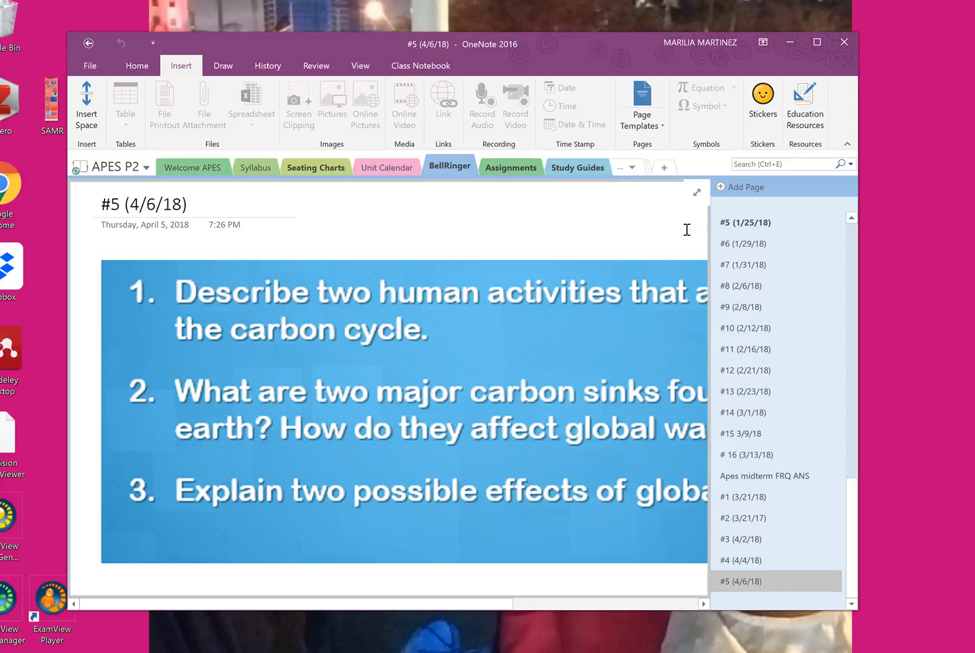
{"action": "left_click", "coordinate": [845, 42]}
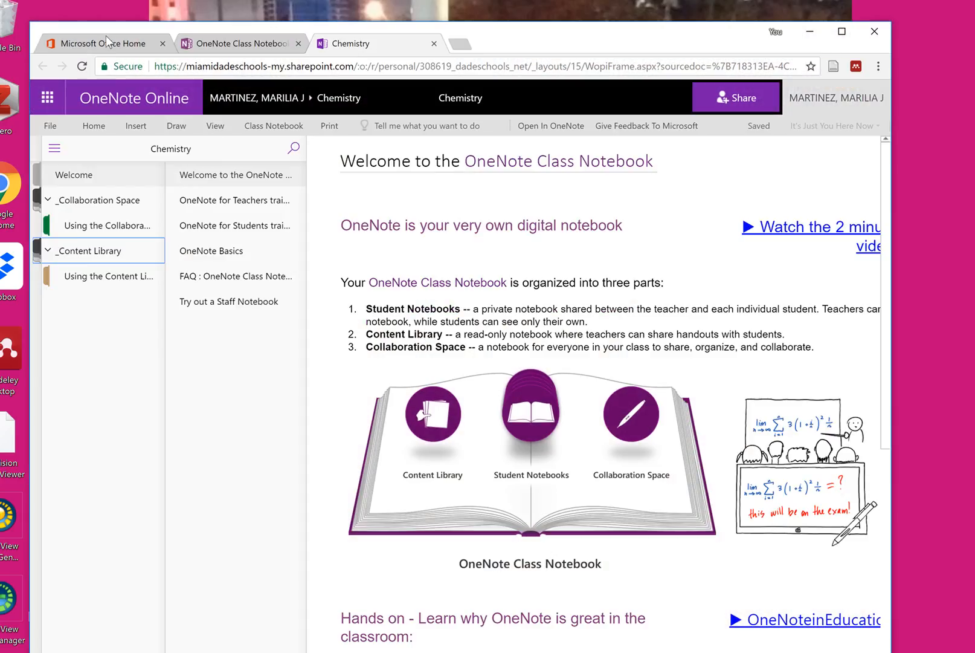
Switch to the Microsoft Office Home browser tab and open Forms
{"action": "left_click", "coordinate": [109, 44]}
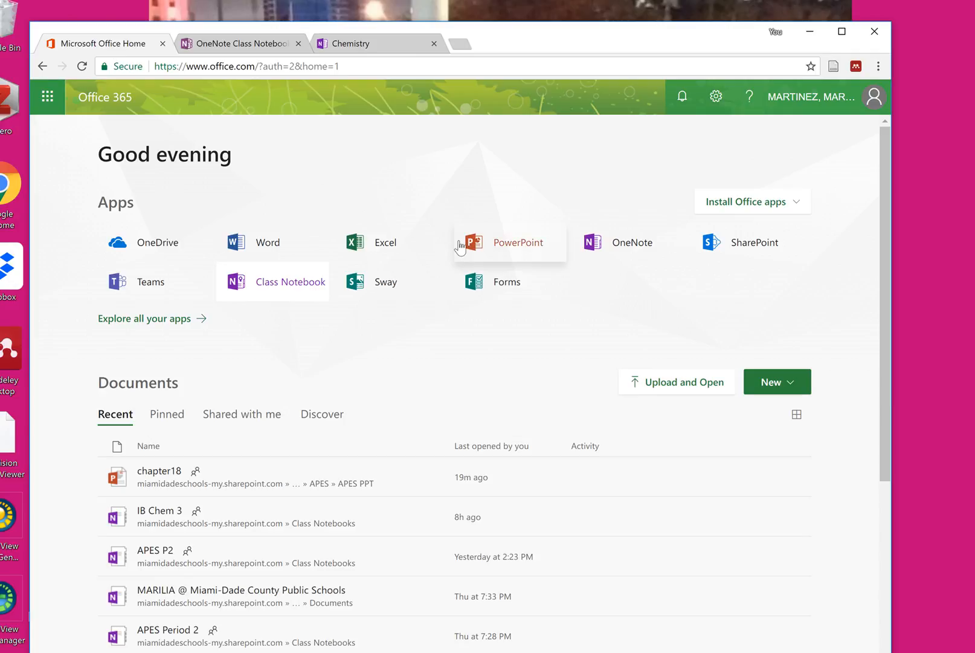
{"action": "left_click", "coordinate": [509, 299]}
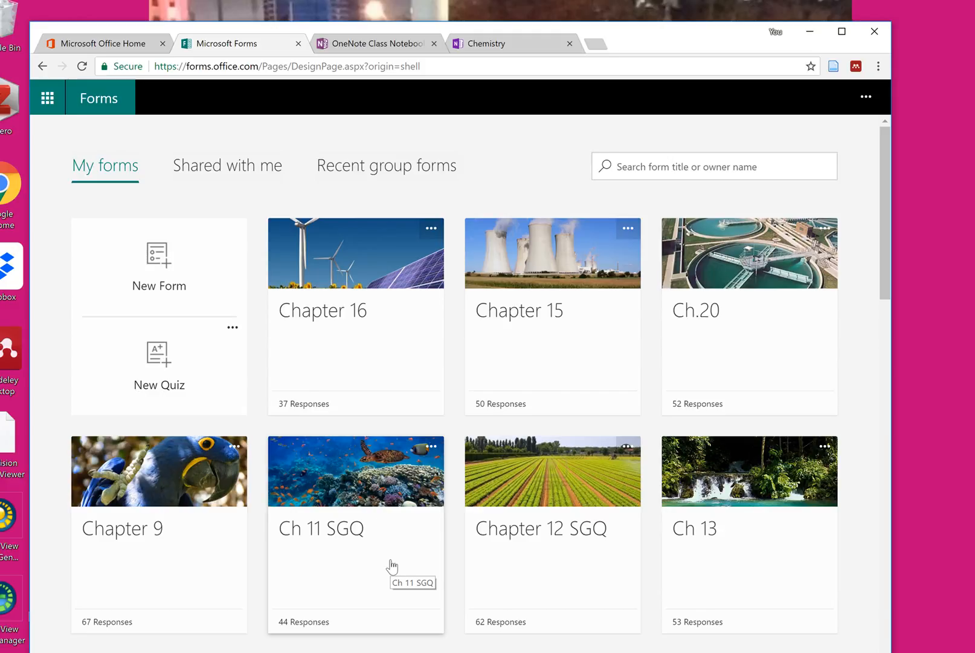
Scroll through the My forms list to review the existing forms and quizzes
{"action": "scroll", "coordinate": [512, 588], "scroll_direction": "down", "scroll_amount": 3}
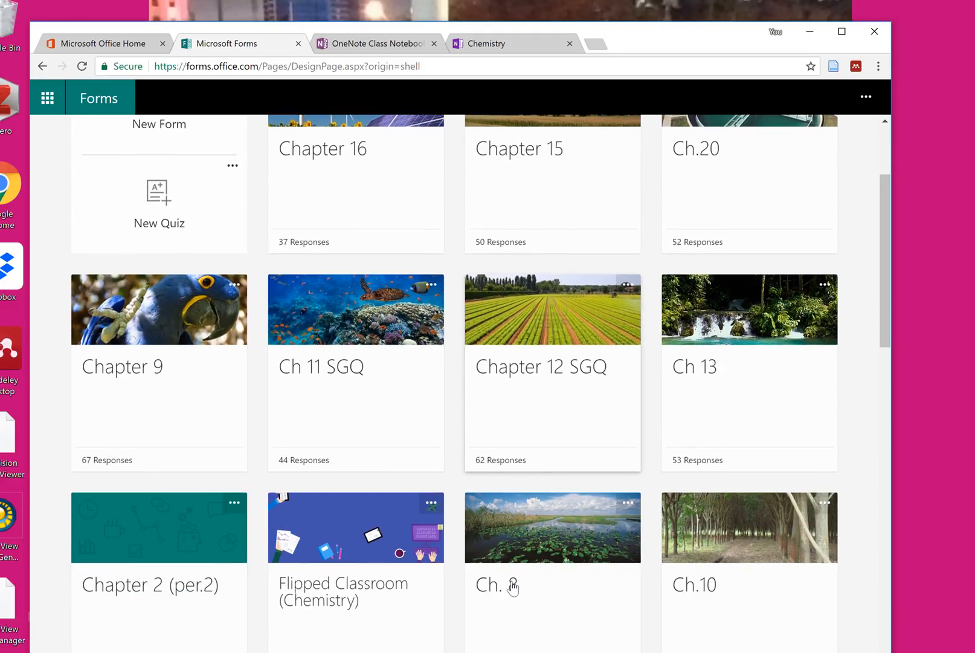
{"action": "scroll", "coordinate": [512, 587], "scroll_direction": "up", "scroll_amount": 3}
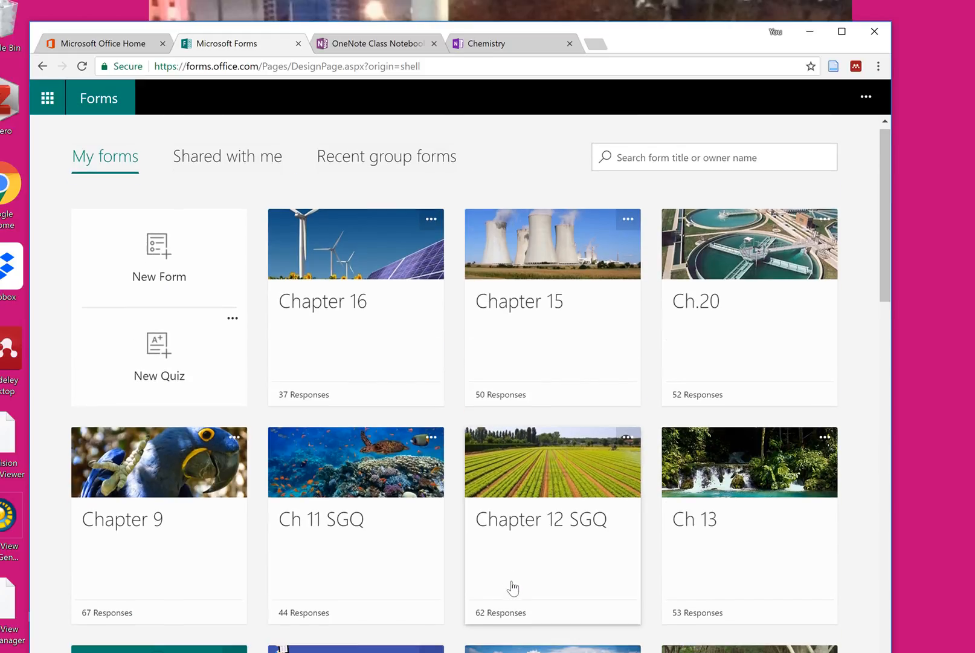
{"action": "scroll", "coordinate": [513, 587], "scroll_direction": "down", "scroll_amount": 1}
{"action": "scroll", "coordinate": [512, 587], "scroll_direction": "down", "scroll_amount": 1}
{"action": "scroll", "coordinate": [512, 587], "scroll_direction": "down", "scroll_amount": 5}
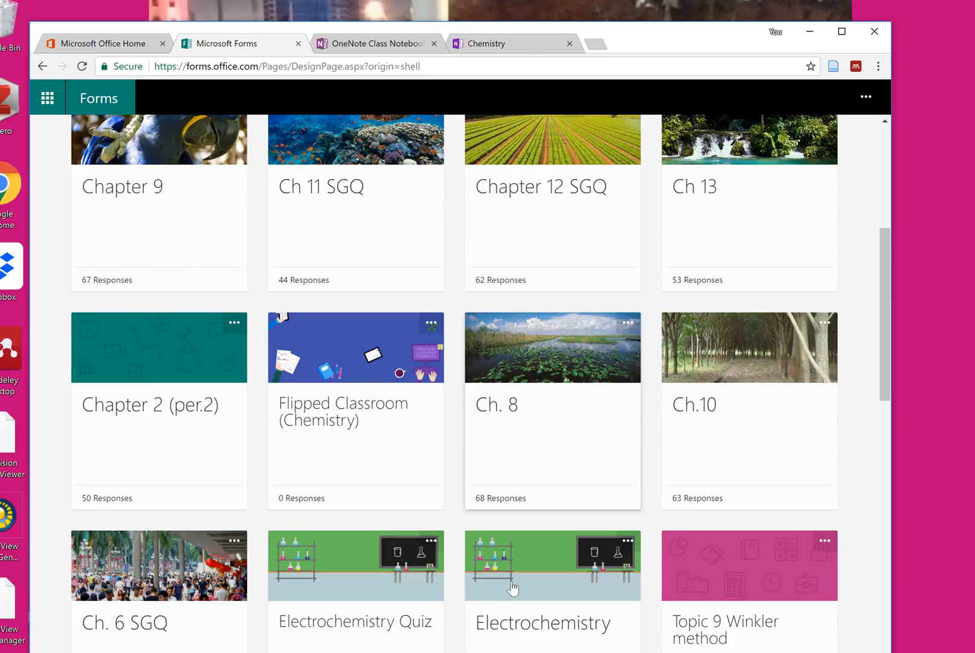
{"action": "scroll", "coordinate": [512, 587], "scroll_direction": "down", "scroll_amount": 4}
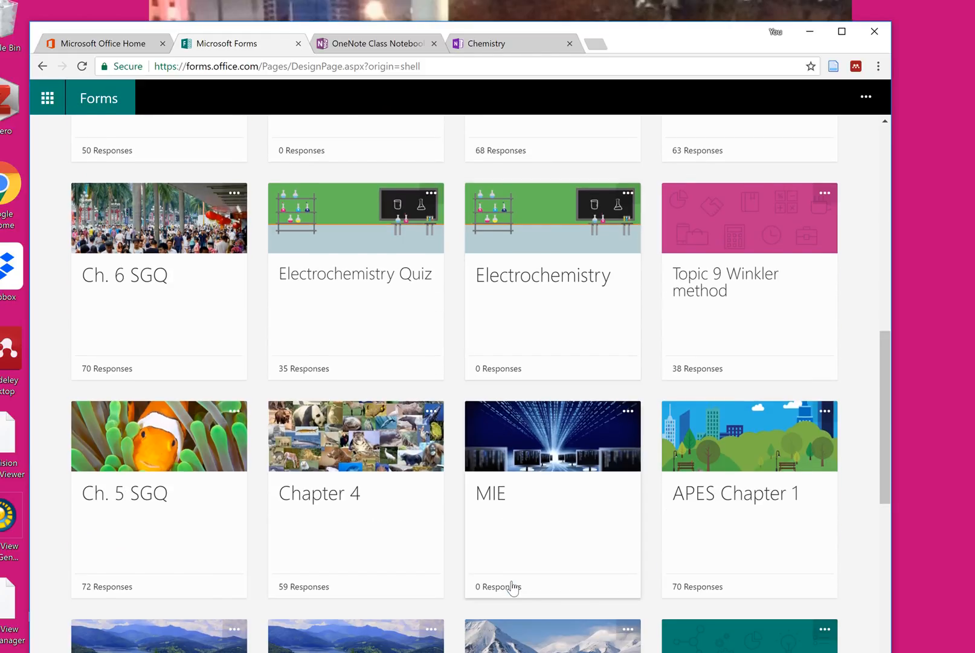
{"action": "scroll", "coordinate": [512, 588], "scroll_direction": "down", "scroll_amount": 1}
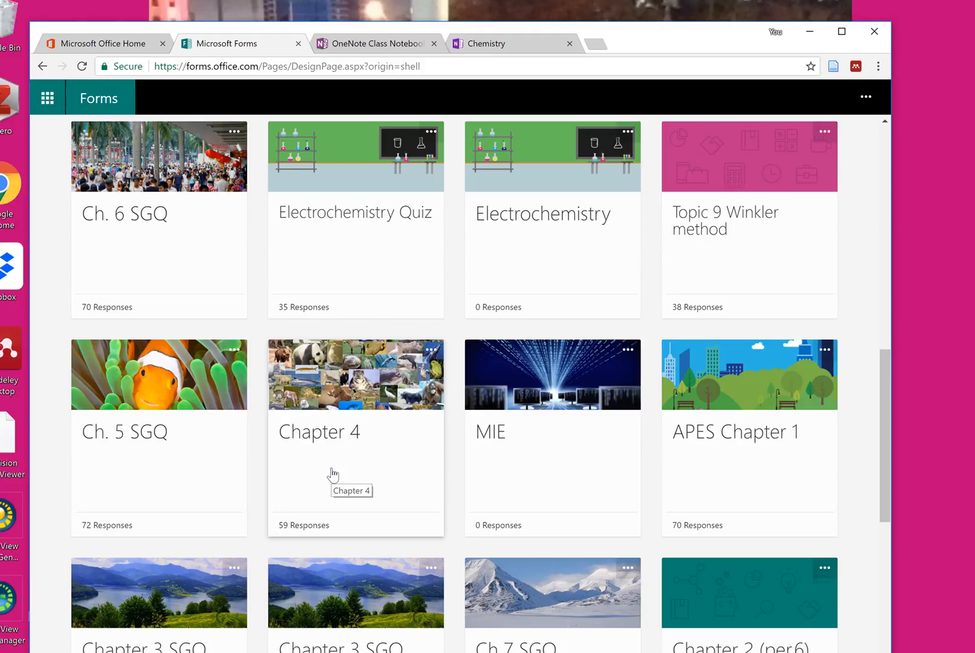
{"action": "scroll", "coordinate": [333, 475], "scroll_direction": "up", "scroll_amount": 4}
{"action": "scroll", "coordinate": [332, 474], "scroll_direction": "down", "scroll_amount": 8}
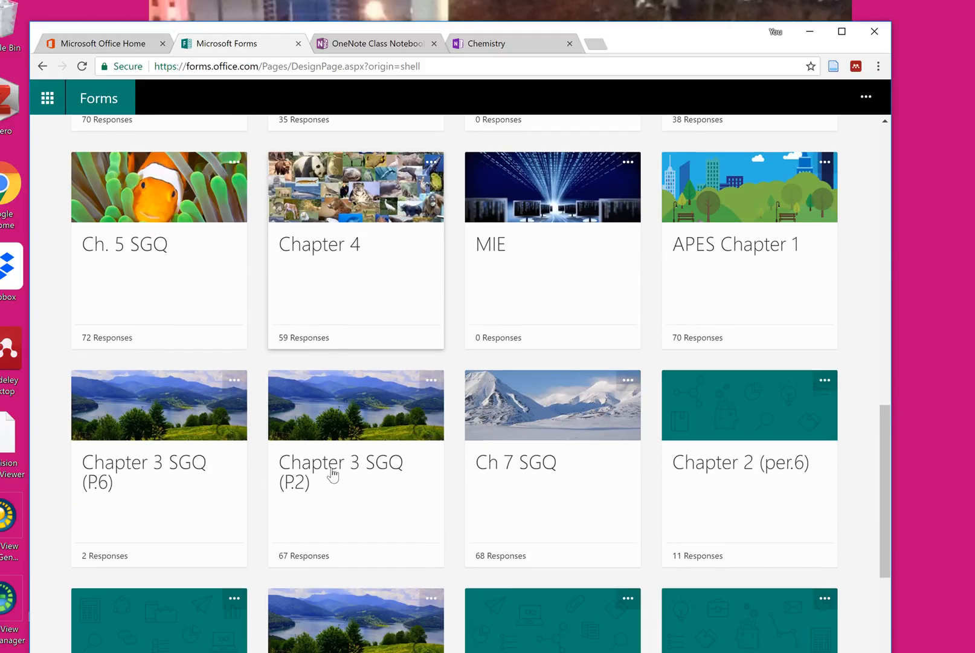
{"action": "scroll", "coordinate": [333, 475], "scroll_direction": "down", "scroll_amount": 6}
{"action": "scroll", "coordinate": [332, 473], "scroll_direction": "up", "scroll_amount": 2}
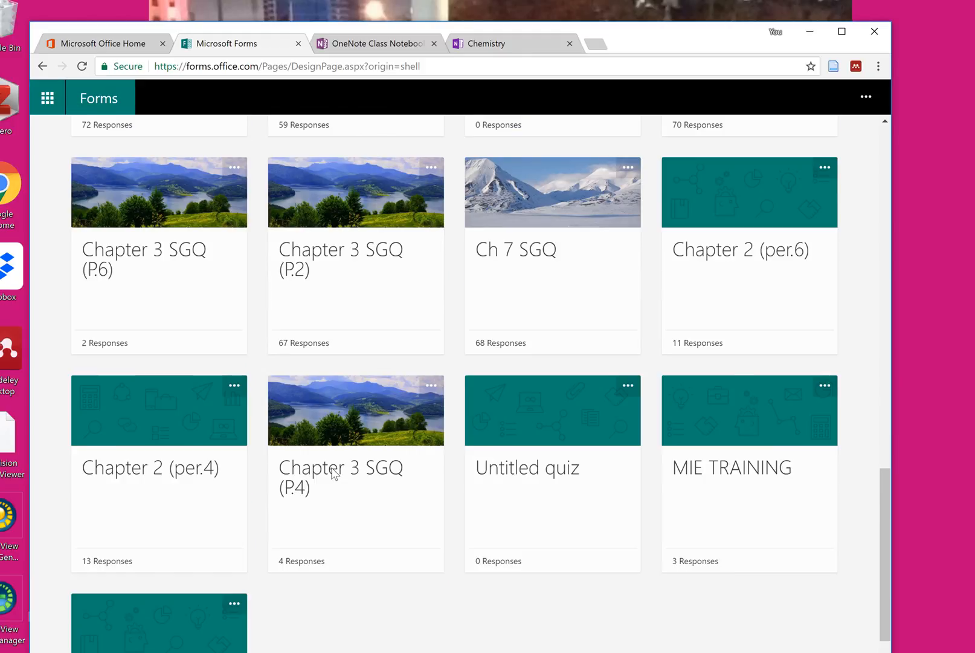
{"action": "scroll", "coordinate": [332, 474], "scroll_direction": "up", "scroll_amount": 5}
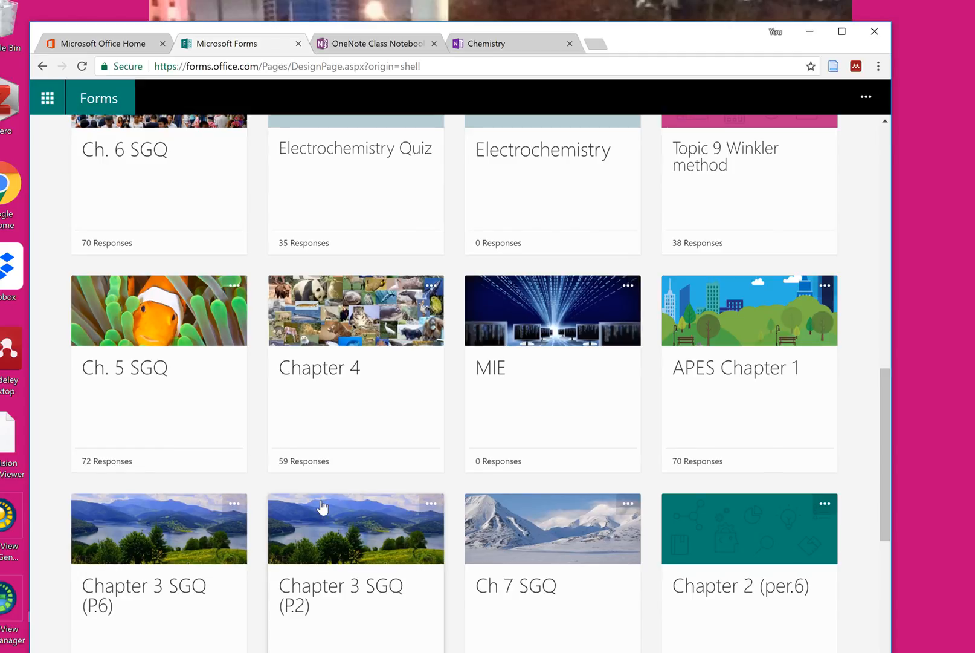
{"action": "scroll", "coordinate": [322, 508], "scroll_direction": "down", "scroll_amount": 6}
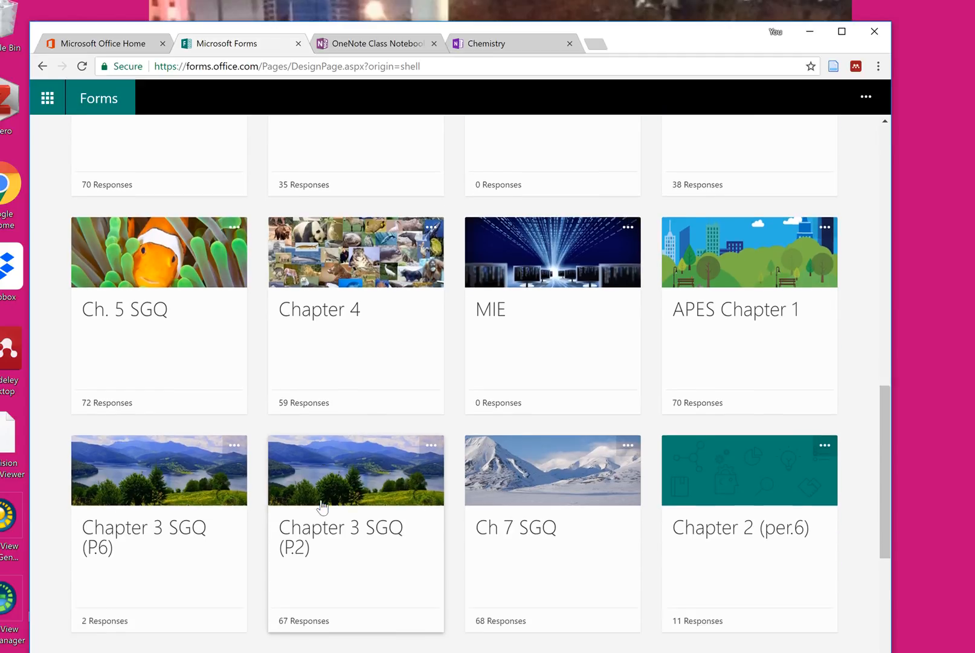
{"action": "scroll", "coordinate": [321, 503], "scroll_direction": "down", "scroll_amount": 1}
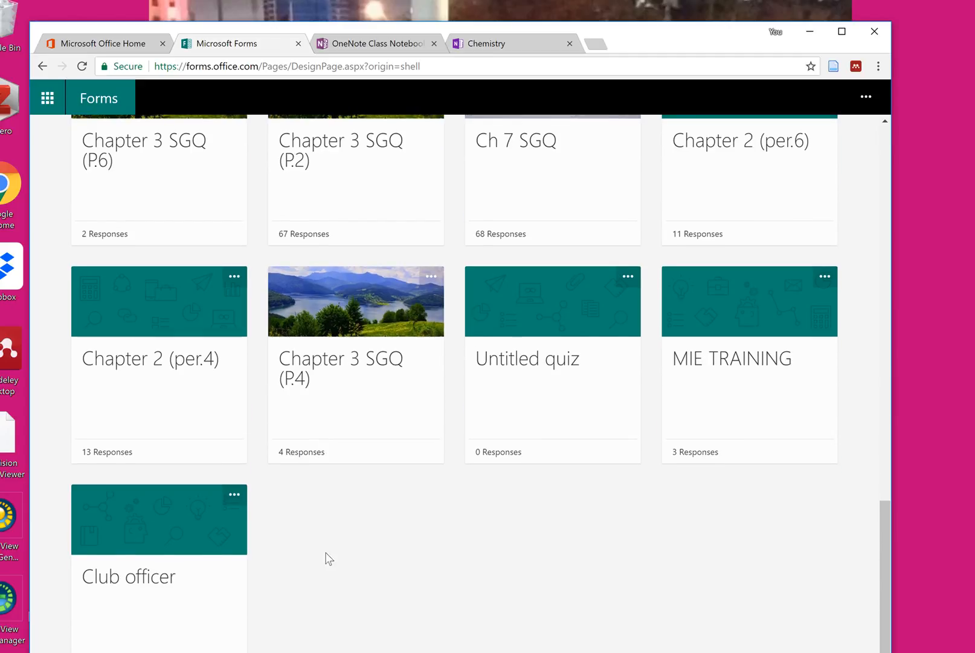
{"action": "scroll", "coordinate": [326, 556], "scroll_direction": "up", "scroll_amount": 5}
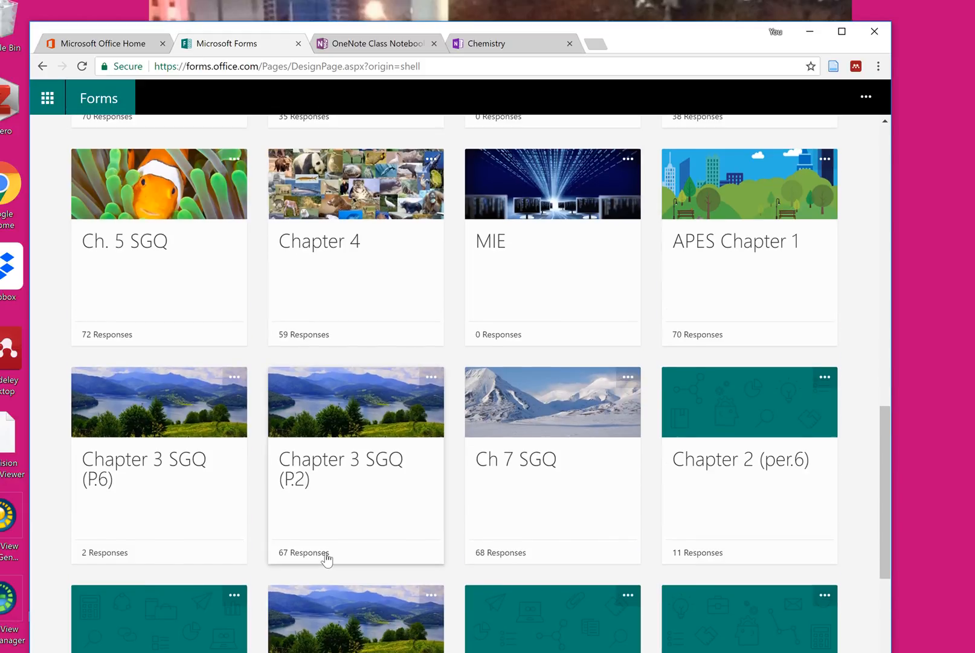
{"action": "scroll", "coordinate": [326, 559], "scroll_direction": "up", "scroll_amount": 4}
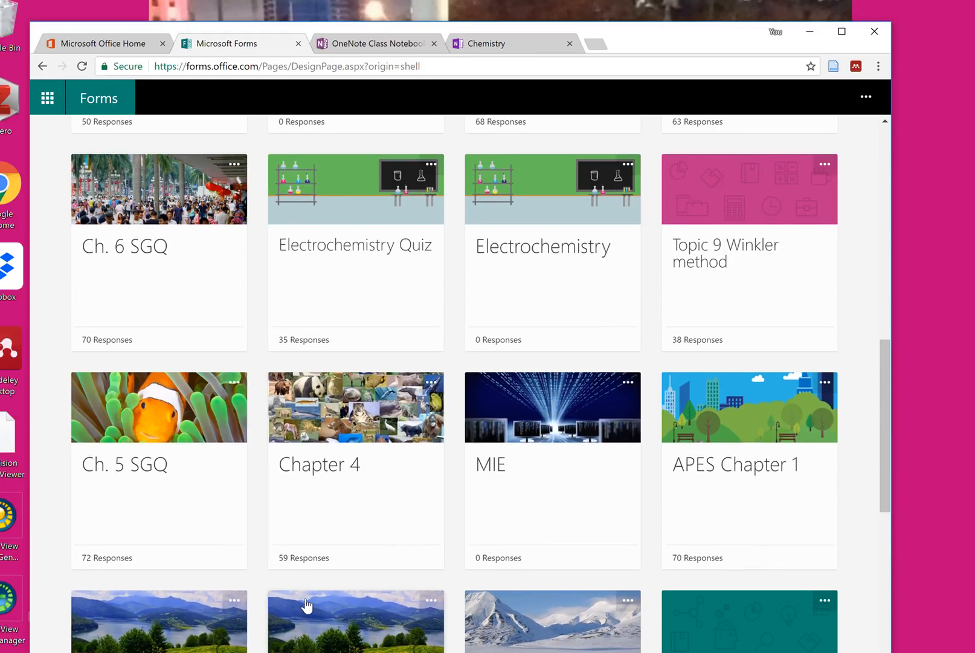
{"action": "scroll", "coordinate": [307, 604], "scroll_direction": "up", "scroll_amount": 6}
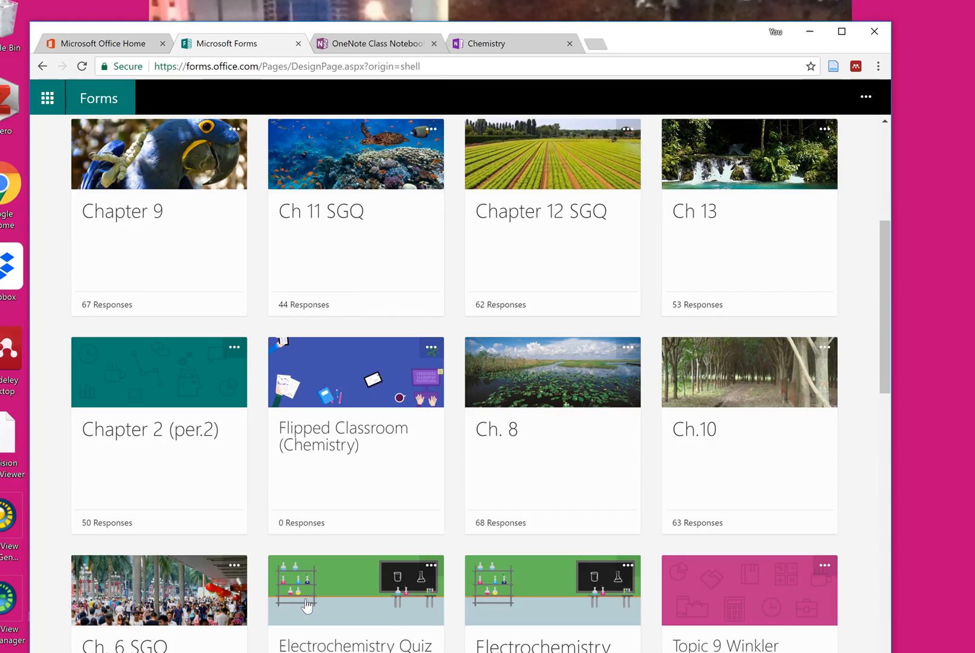
{"action": "scroll", "coordinate": [307, 603], "scroll_direction": "up", "scroll_amount": 5}
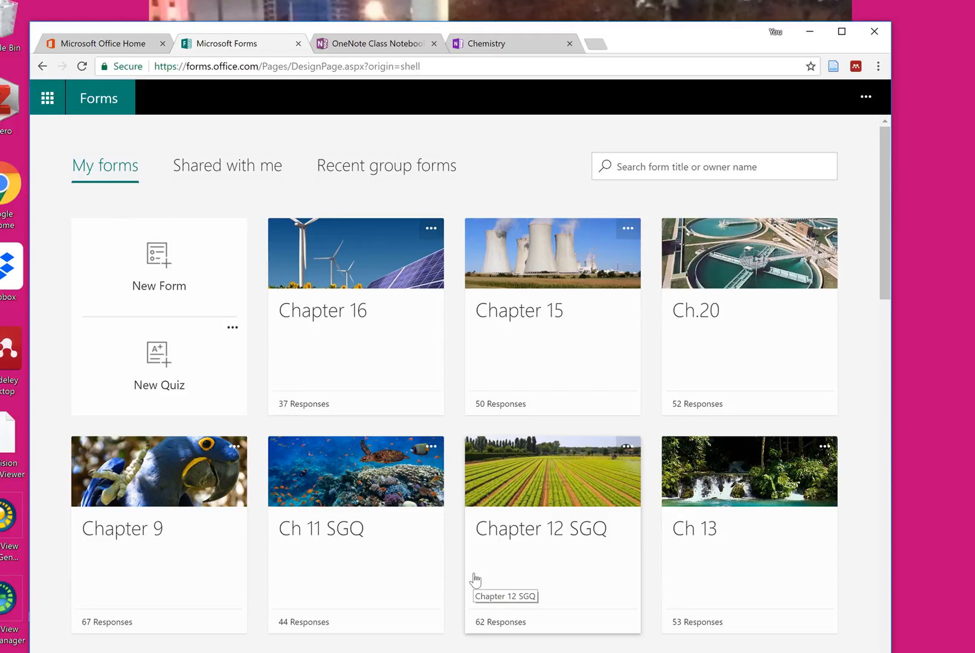
Open the Chapter 9 form and scroll through its questions
{"action": "left_click", "coordinate": [195, 566]}
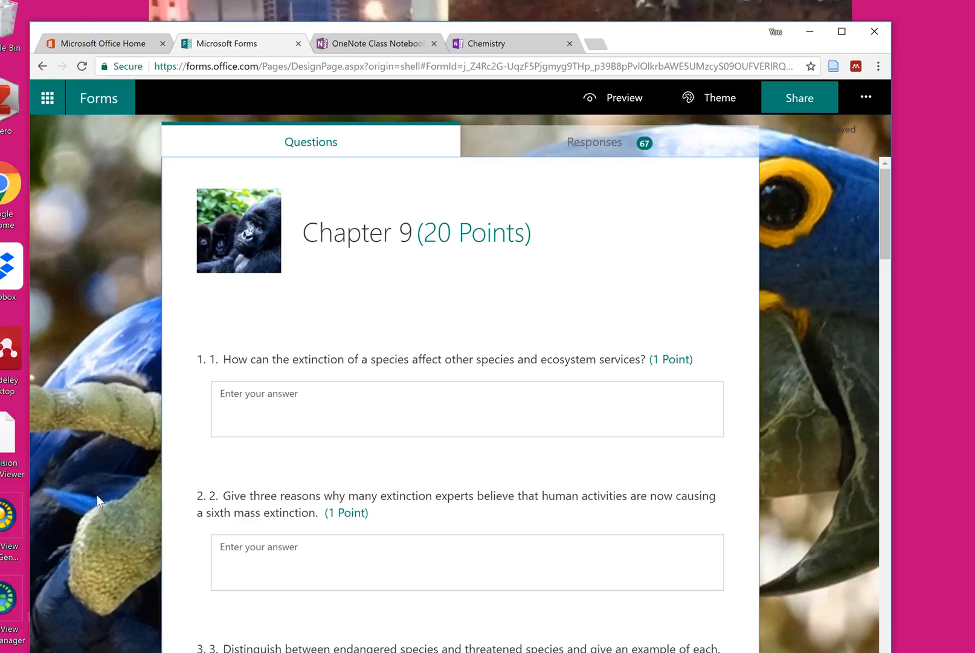
{"action": "scroll", "coordinate": [403, 553], "scroll_direction": "down", "scroll_amount": 3}
{"action": "scroll", "coordinate": [404, 553], "scroll_direction": "down", "scroll_amount": 10}
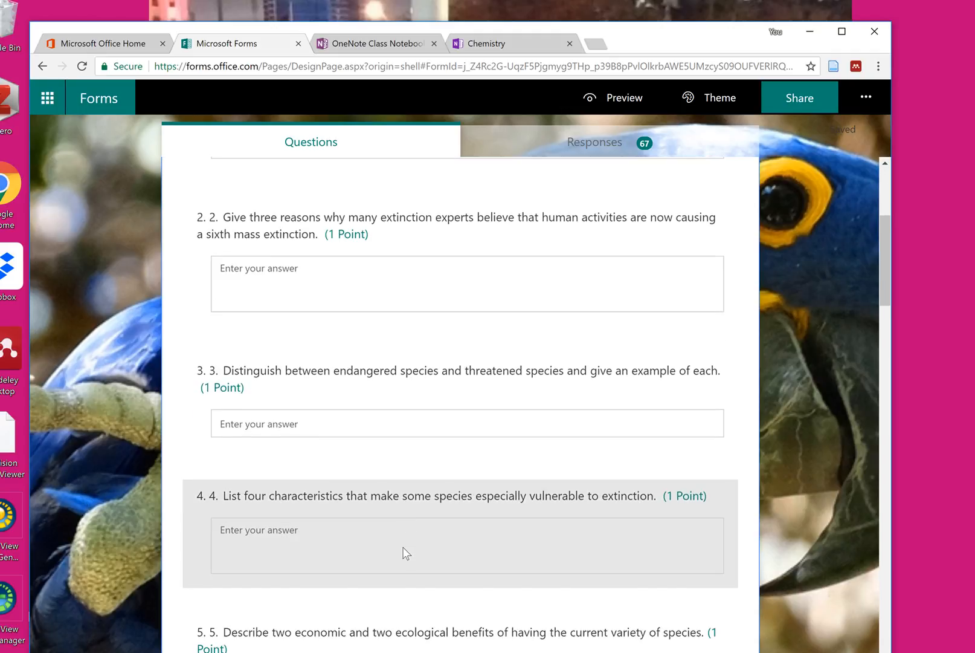
{"action": "scroll", "coordinate": [404, 553], "scroll_direction": "down", "scroll_amount": 8}
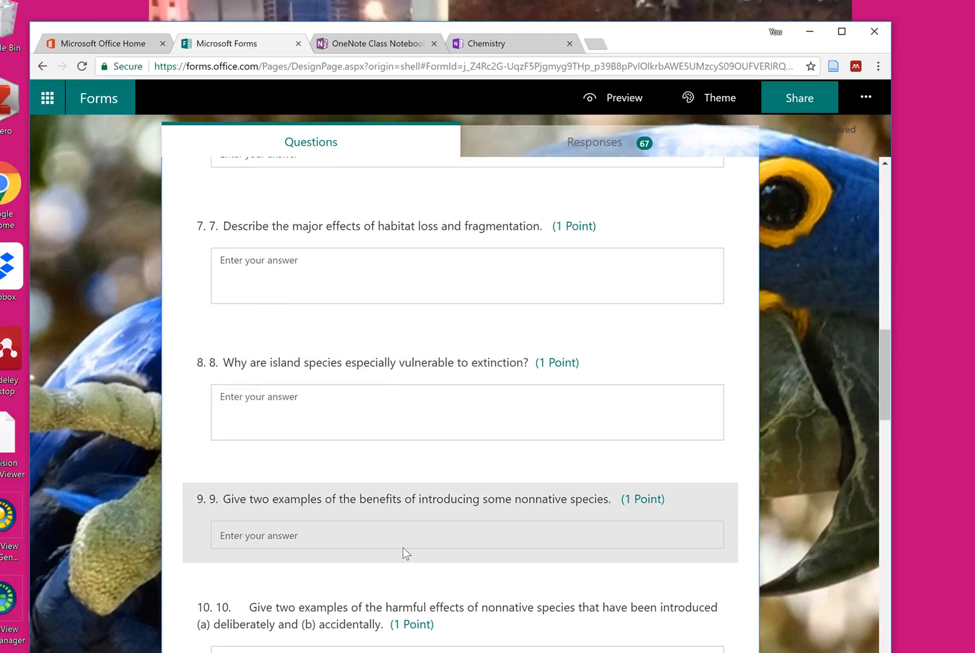
{"action": "scroll", "coordinate": [404, 553], "scroll_direction": "down", "scroll_amount": 10}
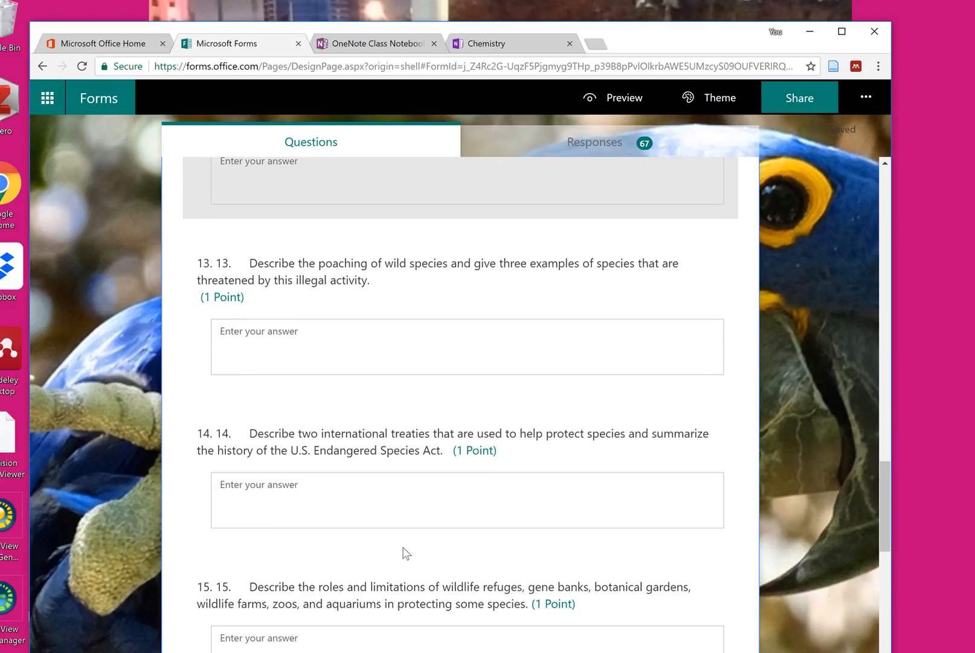
{"action": "scroll", "coordinate": [405, 553], "scroll_direction": "down", "scroll_amount": 5}
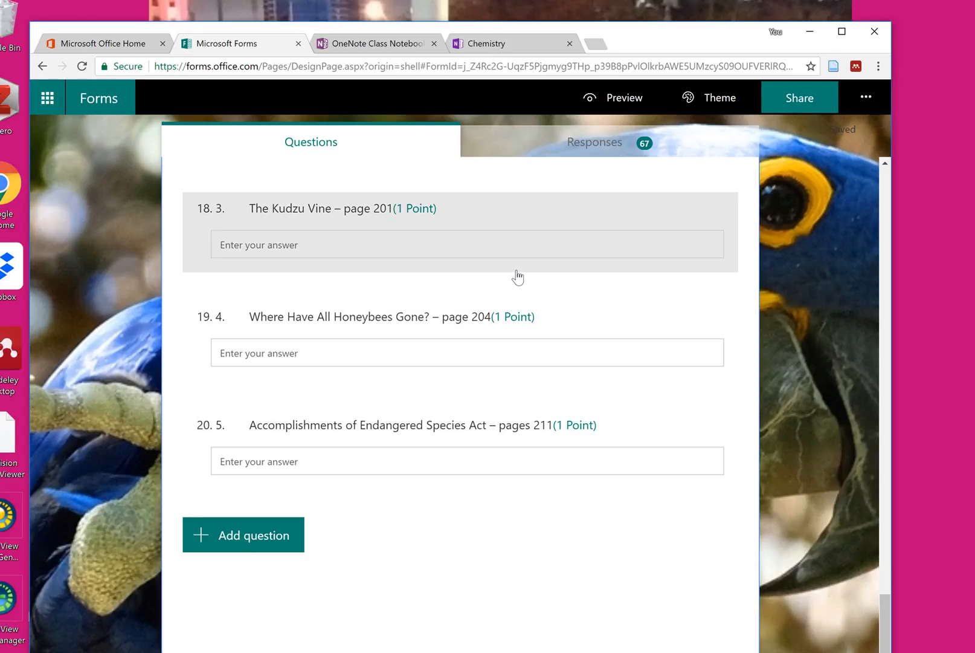
{"action": "scroll", "coordinate": [518, 276], "scroll_direction": "up", "scroll_amount": 7}
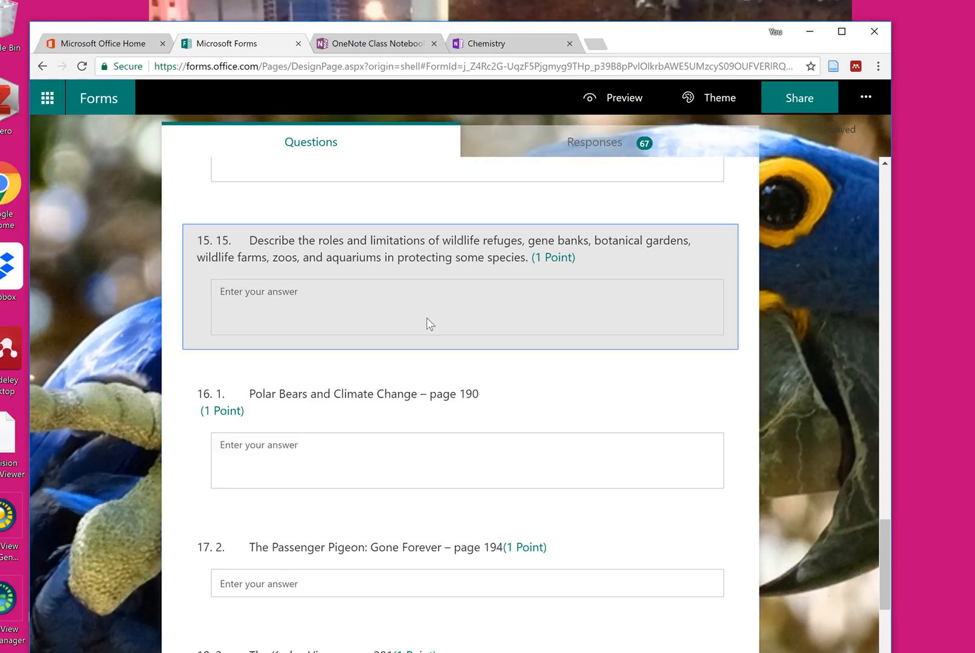
Open question 15 for editing, leave it unchanged, and return to the top of the form
{"action": "left_click", "coordinate": [427, 318]}
{"action": "left_click", "coordinate": [336, 360]}
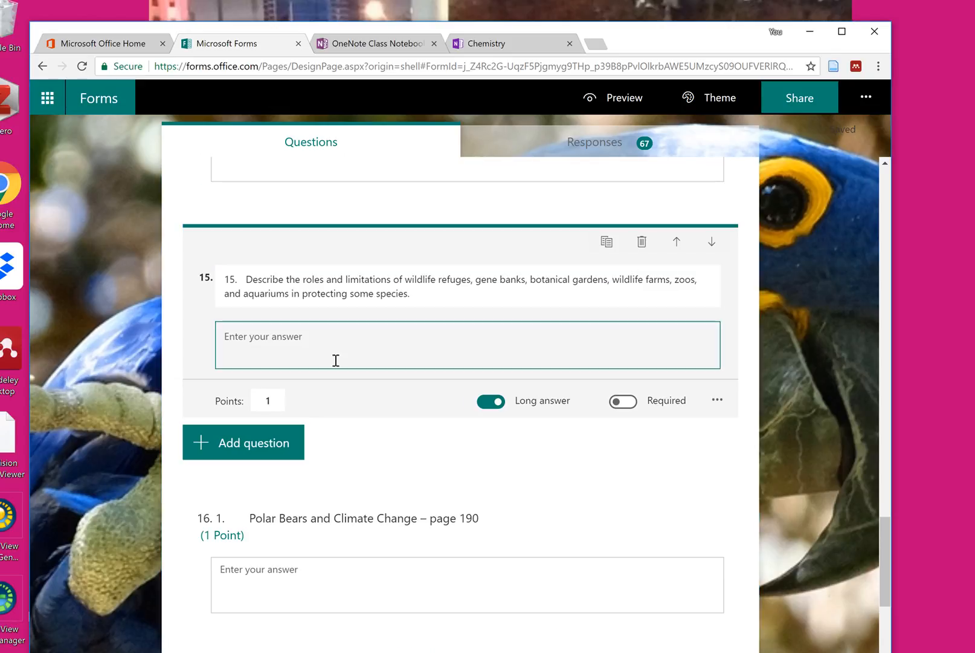
{"action": "left_click", "coordinate": [807, 411]}
{"action": "scroll", "coordinate": [806, 411], "scroll_direction": "up", "scroll_amount": 18}
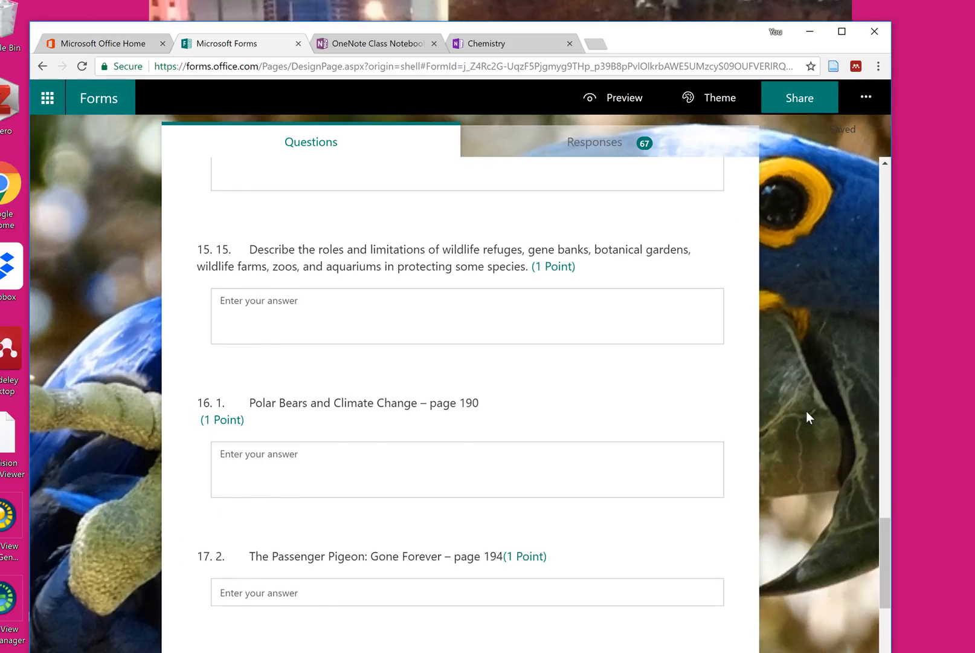
{"action": "scroll", "coordinate": [806, 411], "scroll_direction": "up", "scroll_amount": 15}
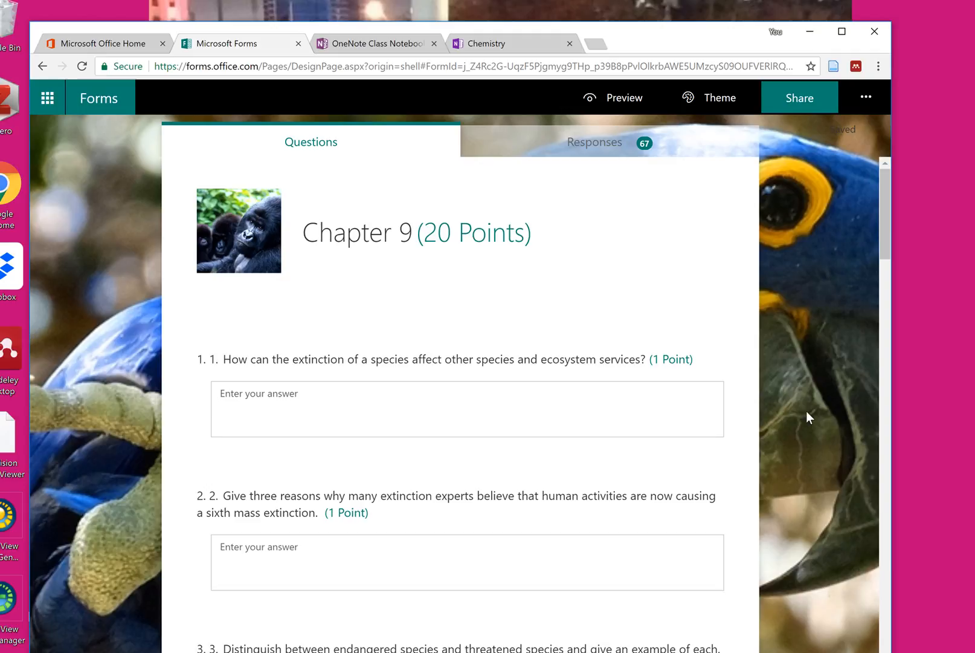
Open the responses summary of the Chapter 9 quiz
{"action": "scroll", "coordinate": [808, 394], "scroll_direction": "down", "scroll_amount": 1}
{"action": "scroll", "coordinate": [809, 395], "scroll_direction": "up", "scroll_amount": 1}
{"action": "scroll", "coordinate": [805, 511], "scroll_direction": "down", "scroll_amount": 1}
{"action": "scroll", "coordinate": [805, 503], "scroll_direction": "up", "scroll_amount": 1}
{"action": "left_click", "coordinate": [600, 141]}
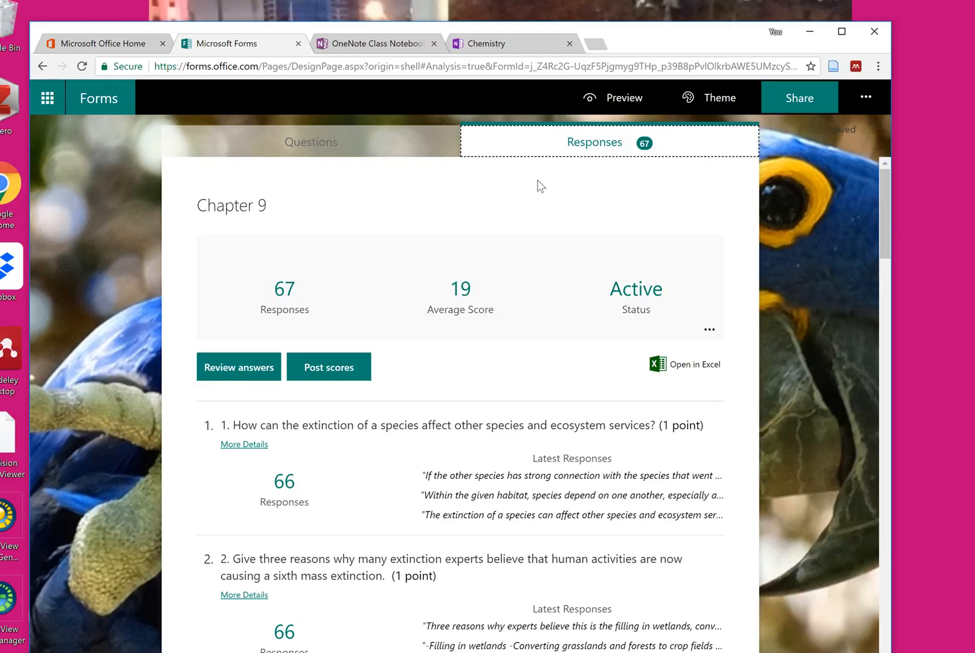
Review the Chapter 9 answers question by question, scrolling through the student responses to question 1
{"action": "left_click", "coordinate": [229, 373]}
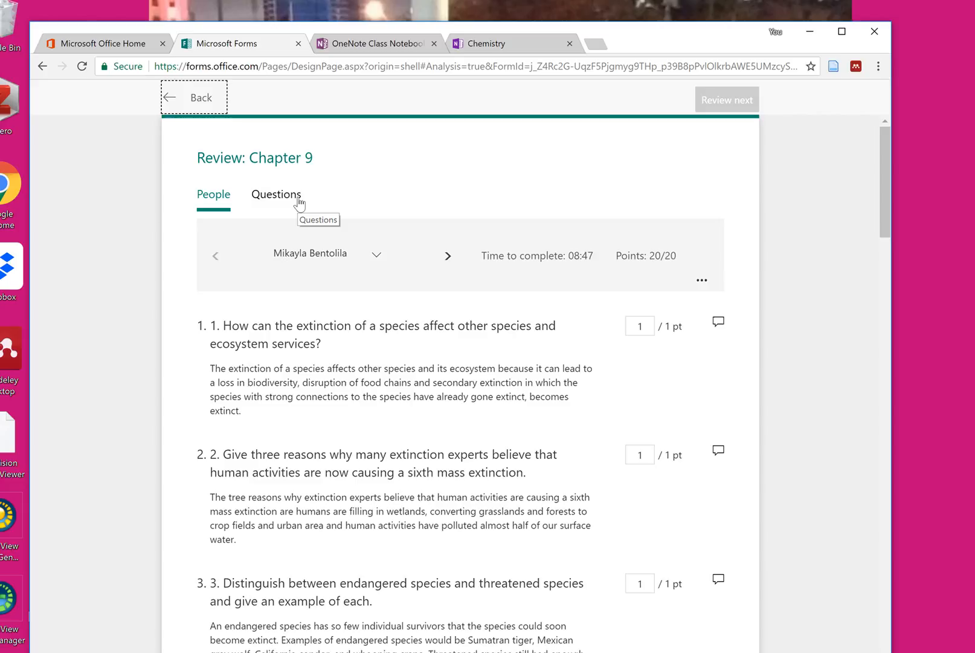
{"action": "left_click", "coordinate": [299, 203]}
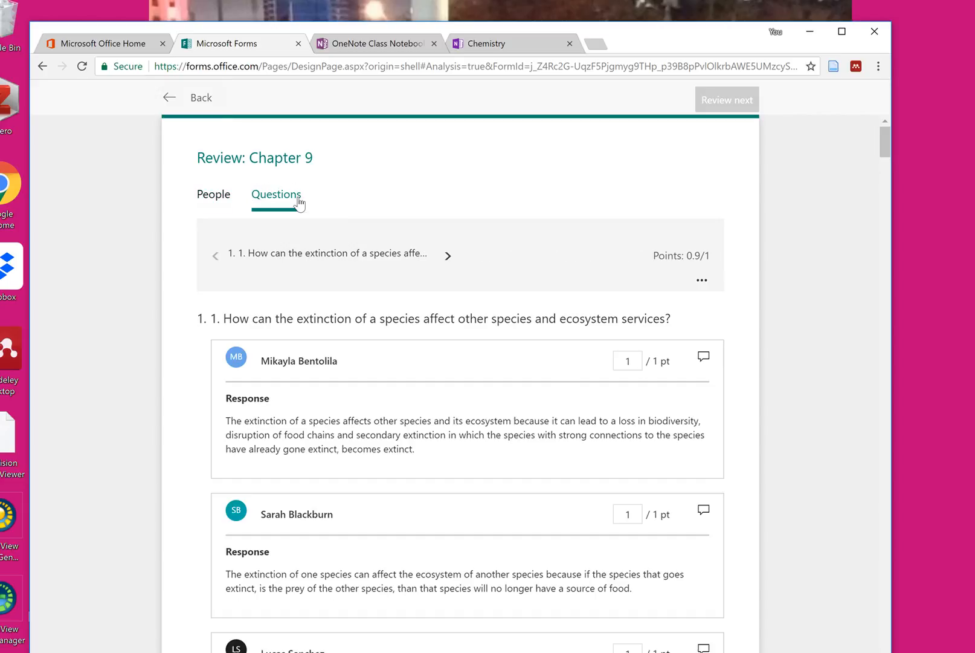
{"action": "scroll", "coordinate": [334, 496], "scroll_direction": "down", "scroll_amount": 2}
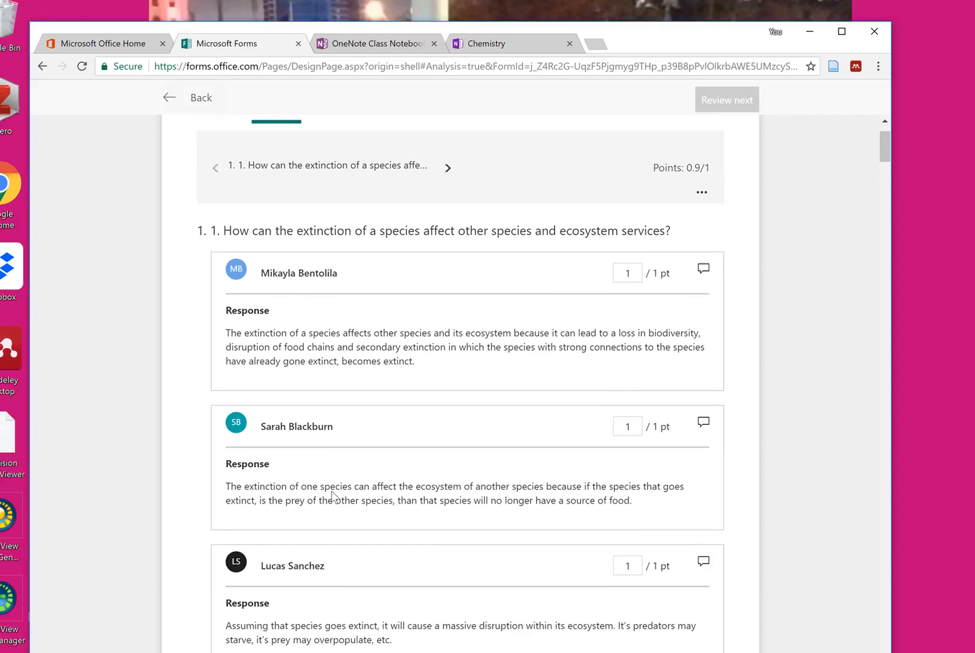
{"action": "scroll", "coordinate": [338, 494], "scroll_direction": "down", "scroll_amount": 1}
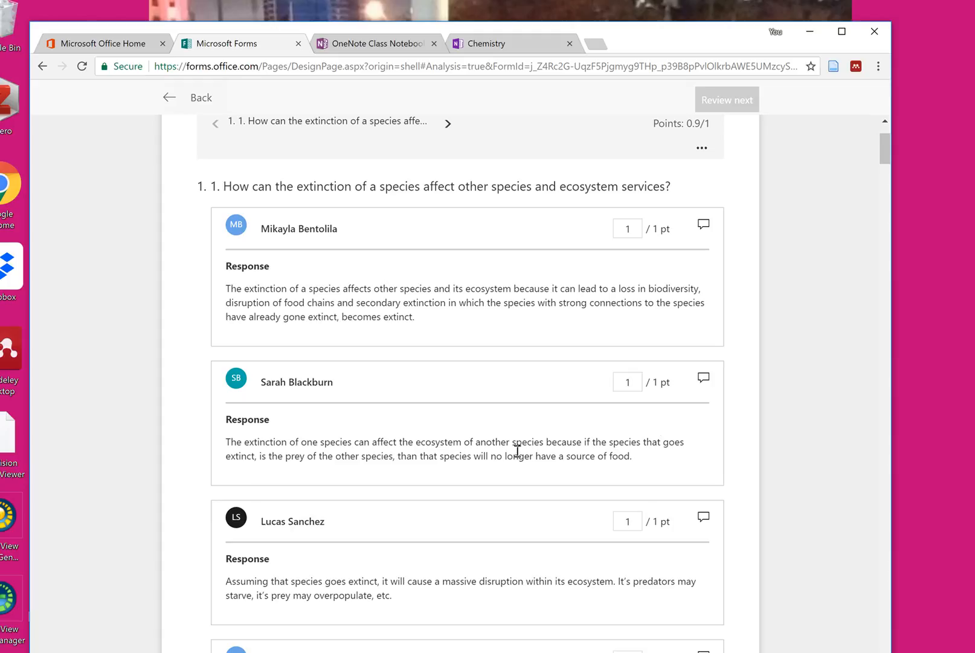
{"action": "scroll", "coordinate": [517, 452], "scroll_direction": "down", "scroll_amount": 4}
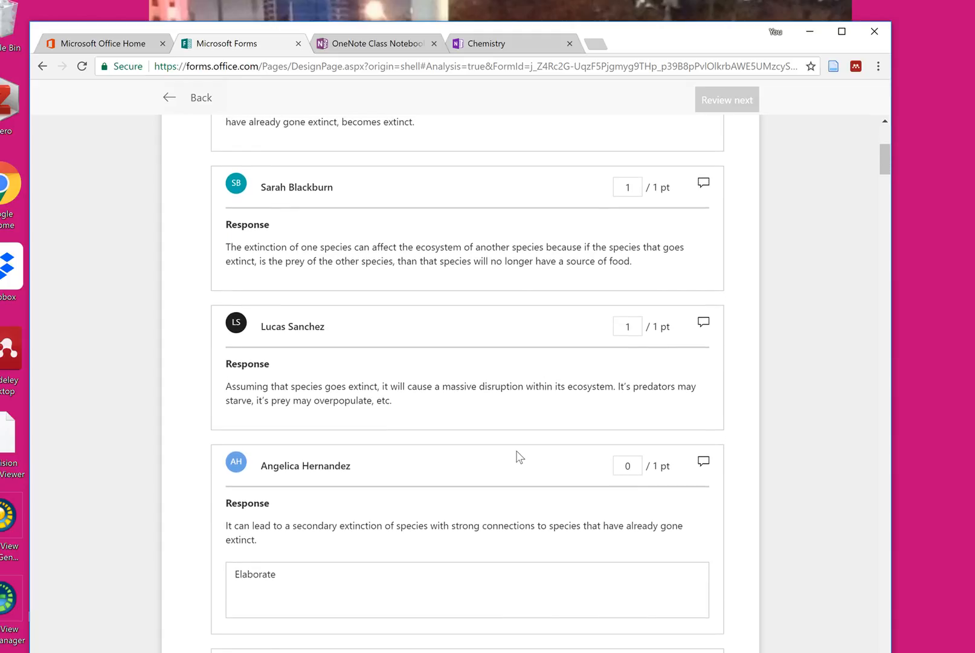
{"action": "scroll", "coordinate": [517, 455], "scroll_direction": "down", "scroll_amount": 4}
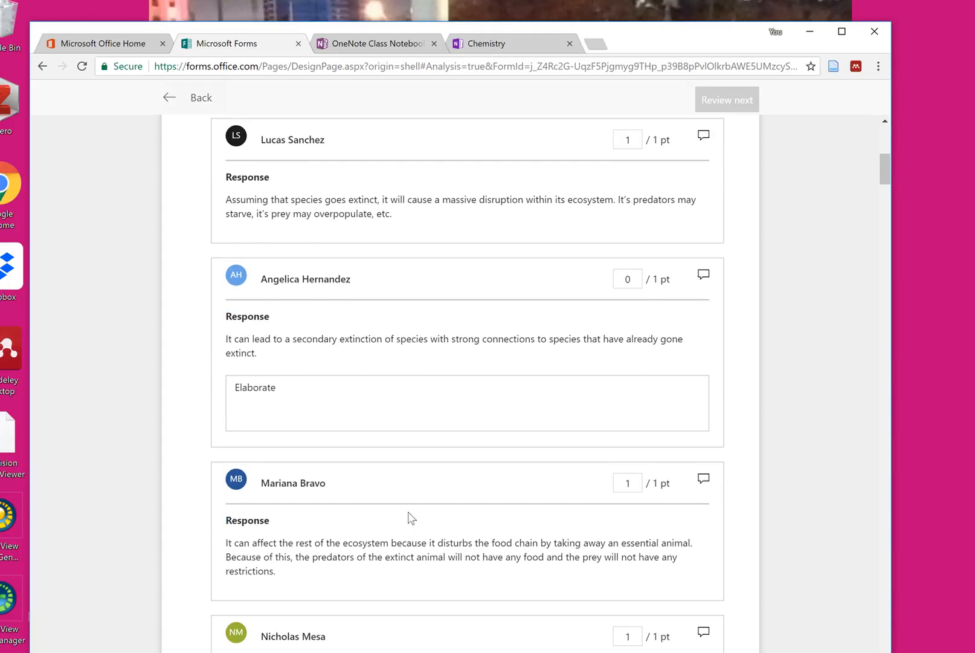
{"action": "scroll", "coordinate": [410, 517], "scroll_direction": "up", "scroll_amount": 3}
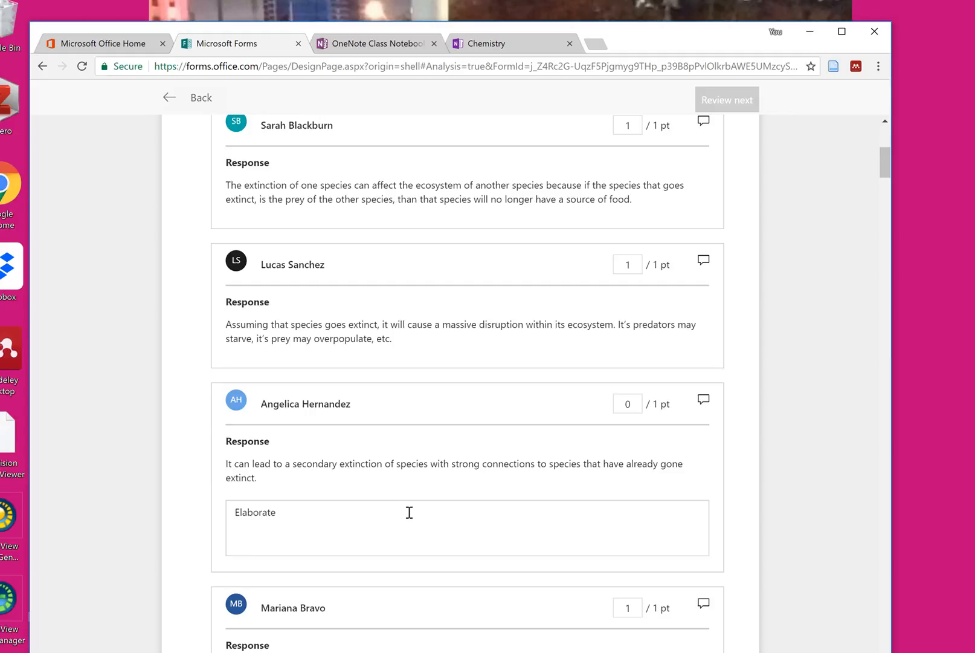
{"action": "scroll", "coordinate": [409, 513], "scroll_direction": "up", "scroll_amount": 1}
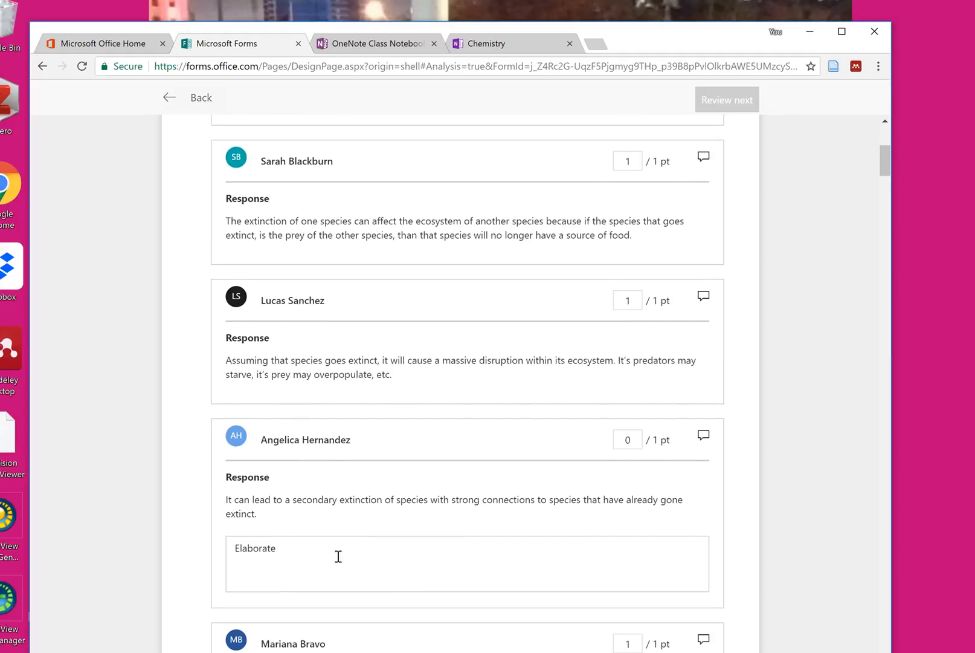
{"action": "scroll", "coordinate": [401, 507], "scroll_direction": "down", "scroll_amount": 1}
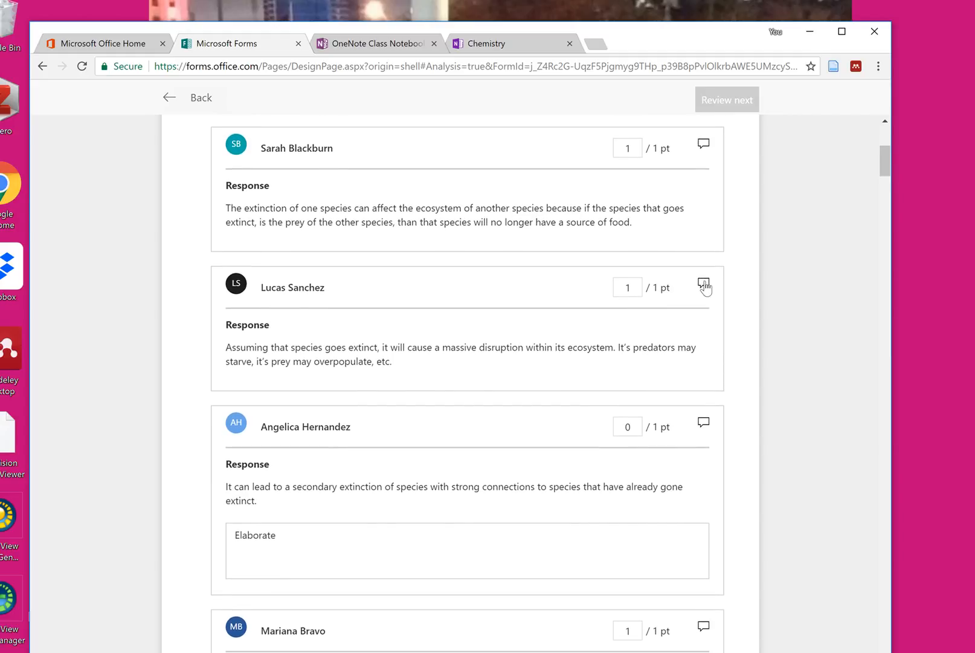
Open the feedback box on the third response to question 1, then go back to the Chapter 9 response summary
{"action": "left_click", "coordinate": [704, 284]}
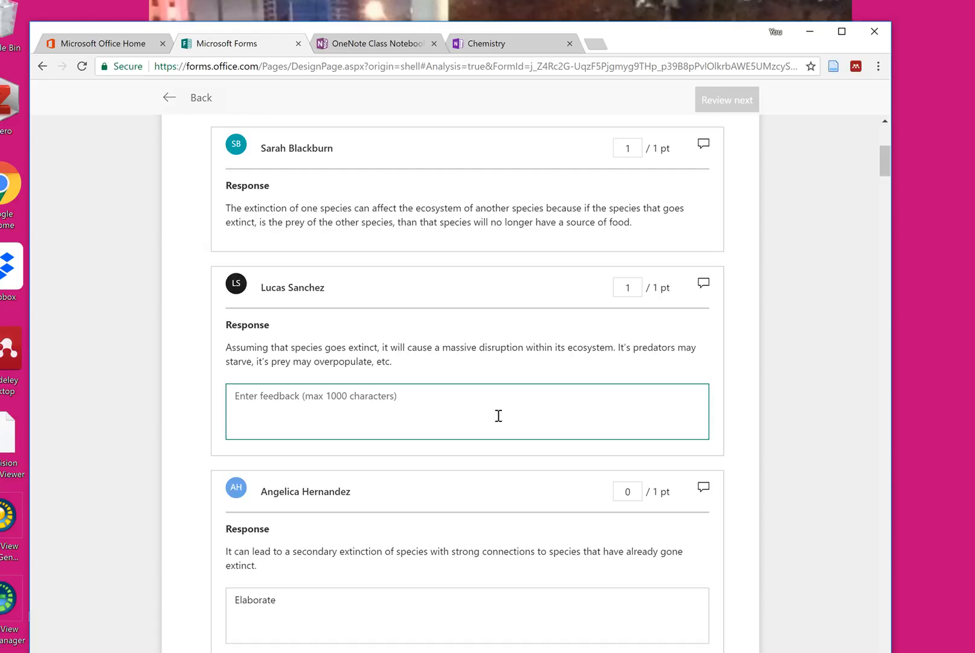
{"action": "scroll", "coordinate": [499, 415], "scroll_direction": "up", "scroll_amount": 6}
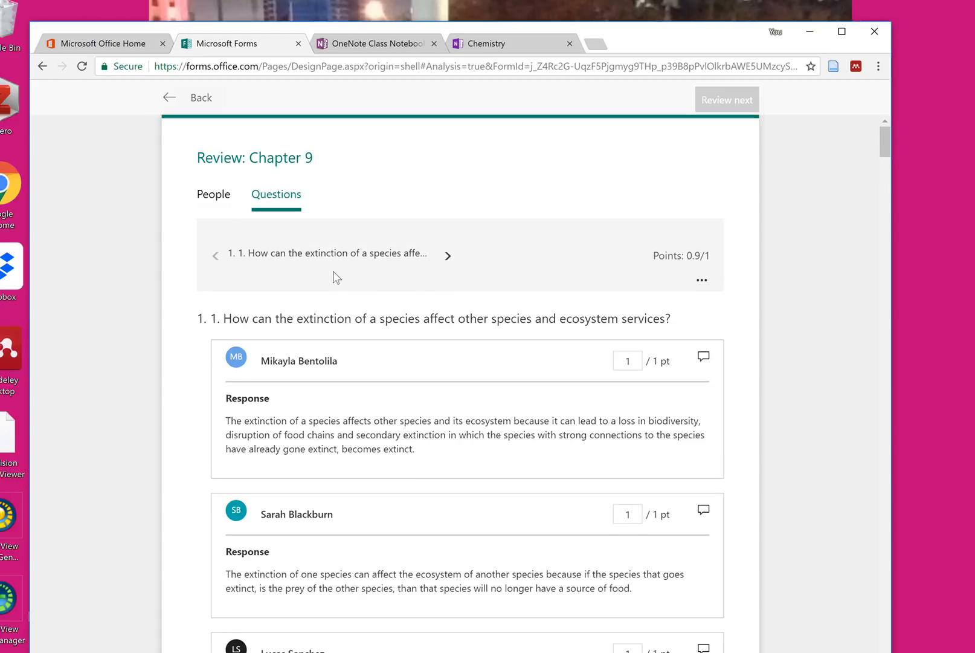
{"action": "left_click", "coordinate": [229, 196]}
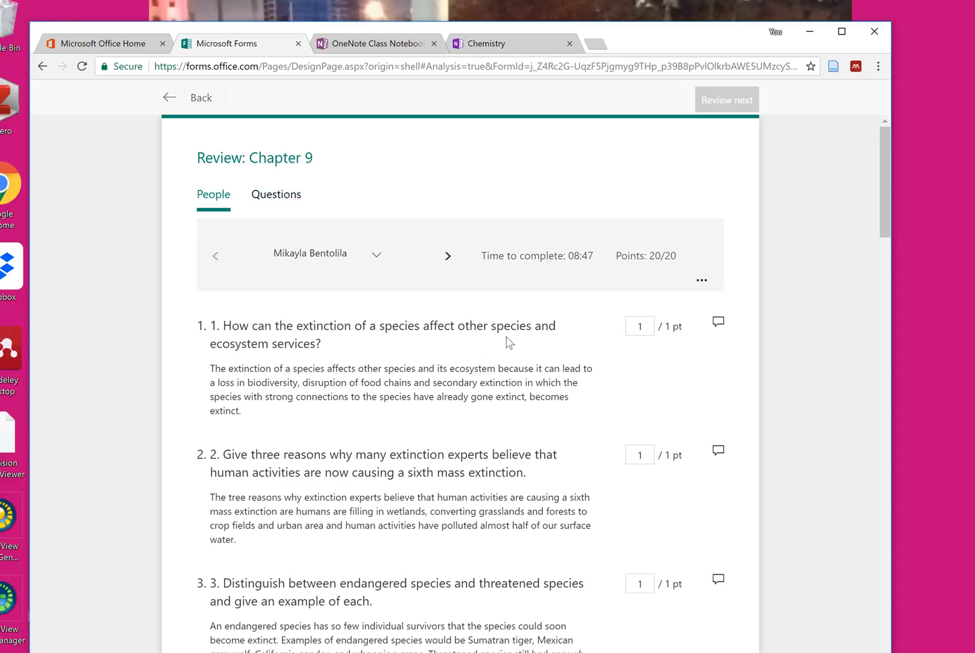
{"action": "left_click", "coordinate": [175, 97]}
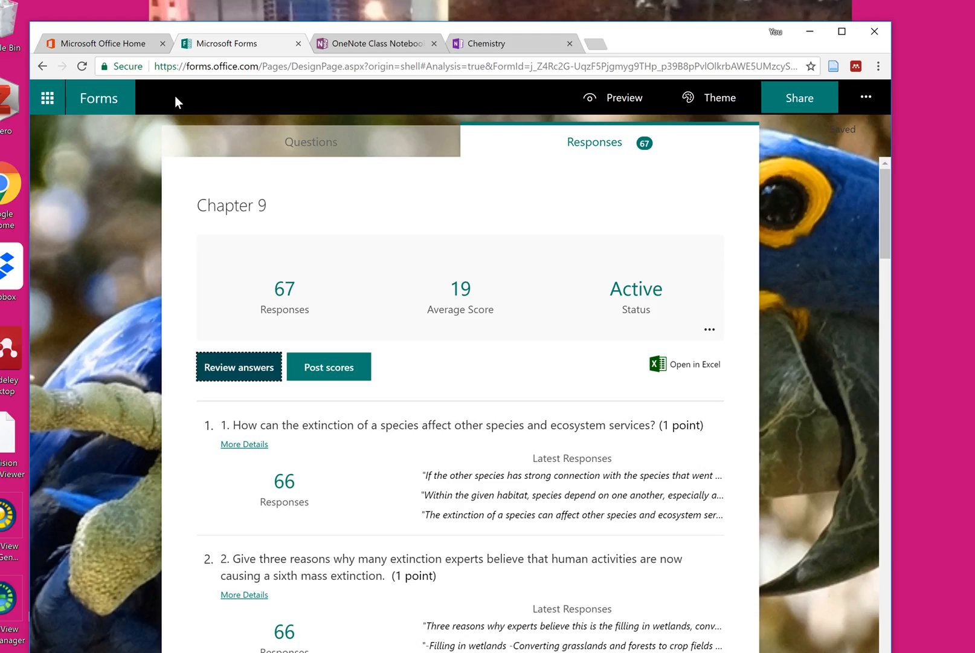
Open Post scores for Chapter 9, scroll through the students' grade list, and return to the summary
{"action": "left_click", "coordinate": [335, 373]}
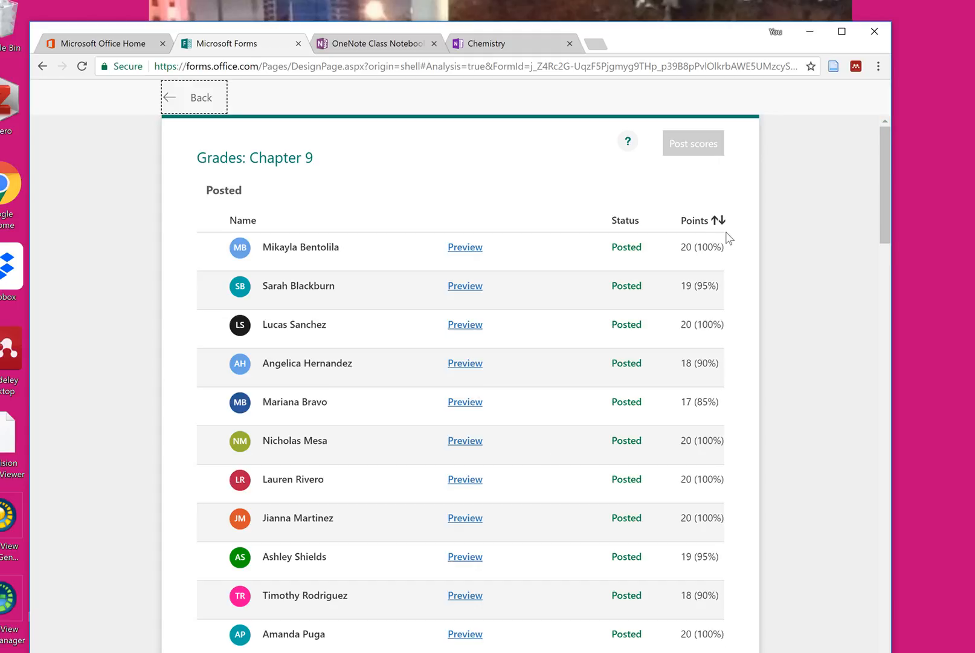
{"action": "scroll", "coordinate": [695, 518], "scroll_direction": "down", "scroll_amount": 5}
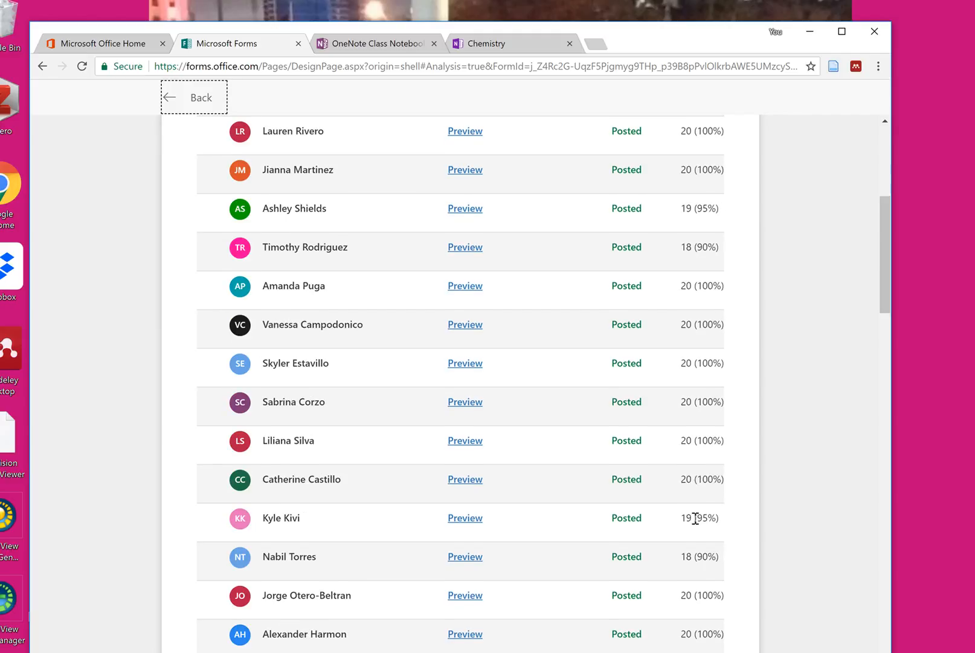
{"action": "scroll", "coordinate": [695, 518], "scroll_direction": "down", "scroll_amount": 17}
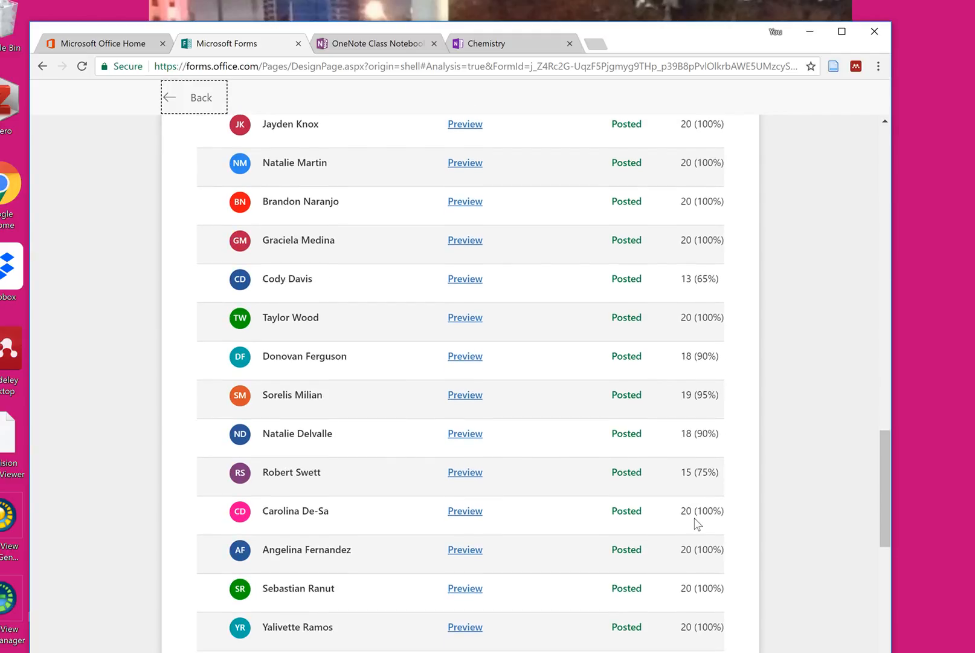
{"action": "scroll", "coordinate": [696, 520], "scroll_direction": "up", "scroll_amount": 20}
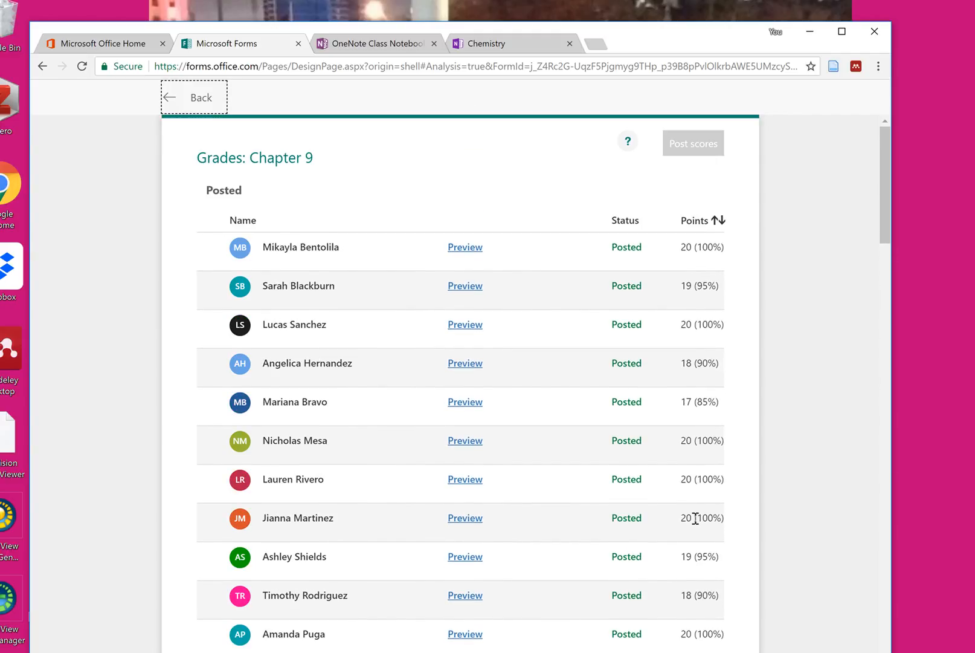
{"action": "left_click", "coordinate": [183, 102]}
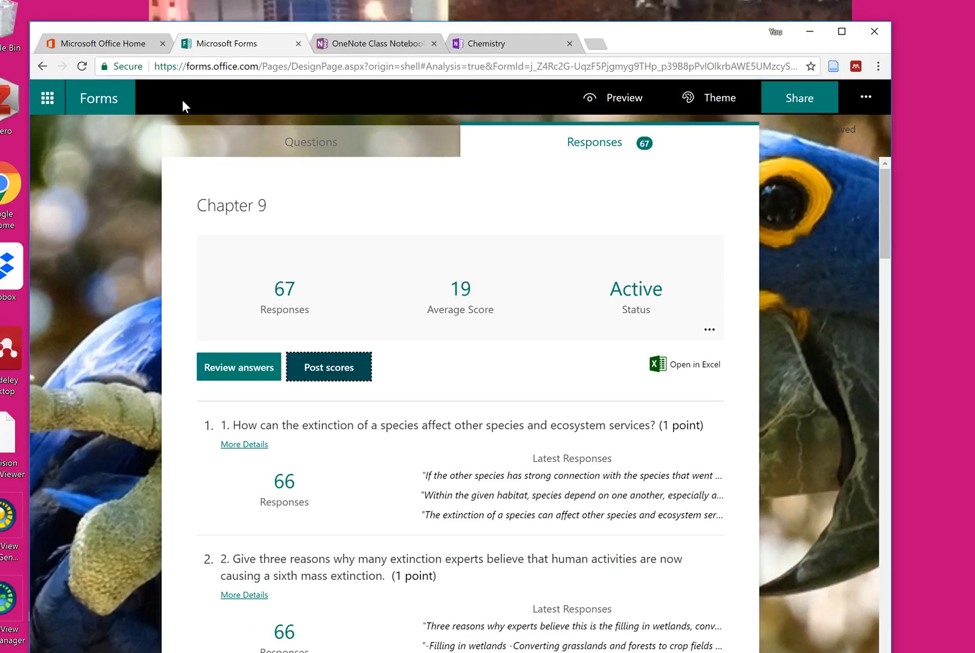
Return to My forms and open the Electrochemistry Quiz
{"action": "left_click", "coordinate": [103, 106]}
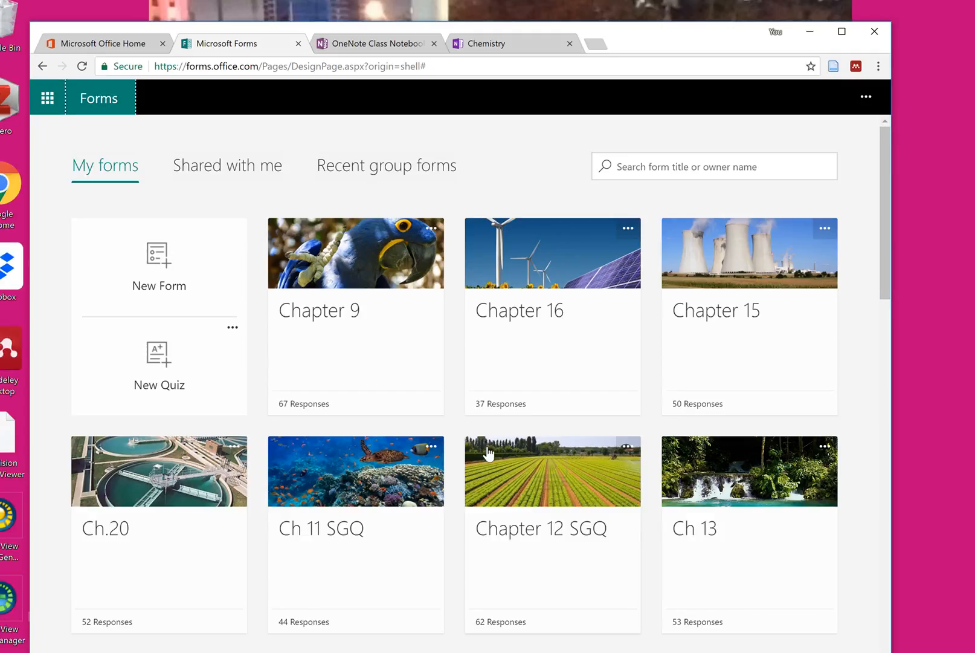
{"action": "scroll", "coordinate": [489, 450], "scroll_direction": "down", "scroll_amount": 15}
{"action": "scroll", "coordinate": [489, 452], "scroll_direction": "up", "scroll_amount": 5}
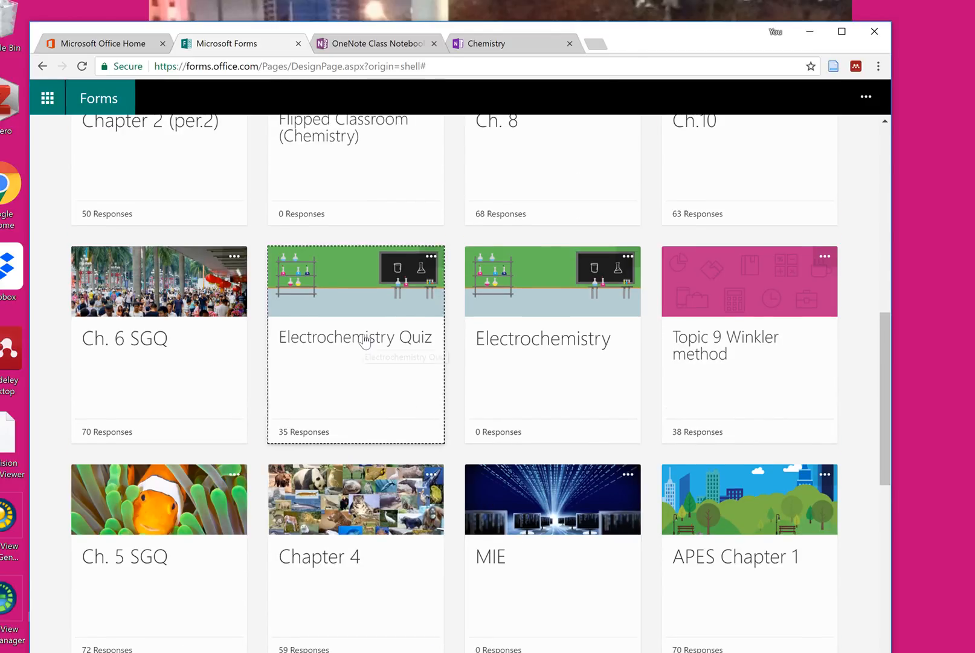
{"action": "left_click", "coordinate": [367, 342]}
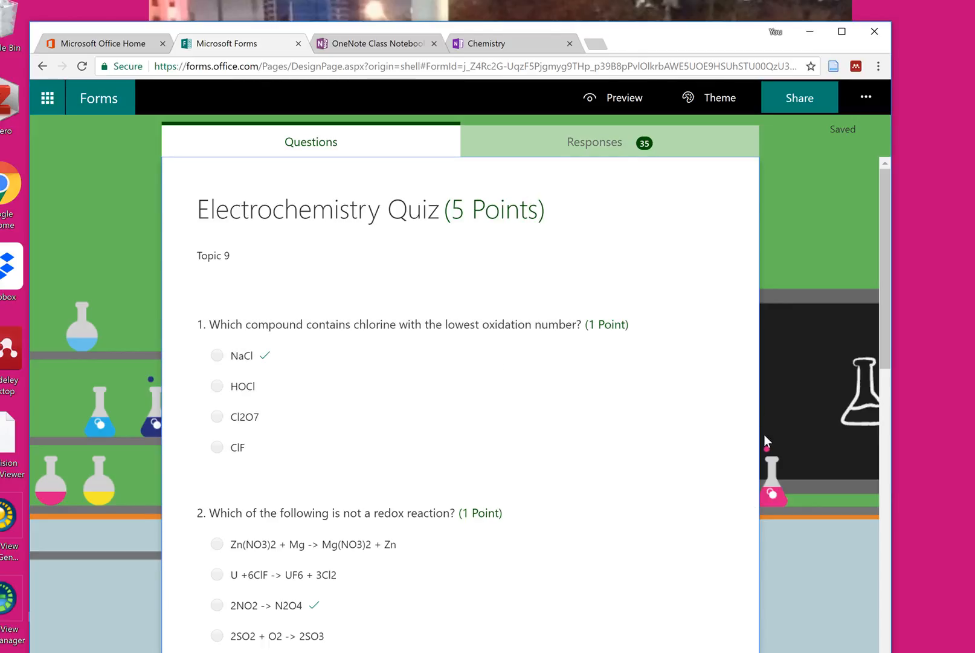
Scroll through the Electrochemistry Quiz questions and their marked correct answers
{"action": "scroll", "coordinate": [763, 434], "scroll_direction": "down", "scroll_amount": 2}
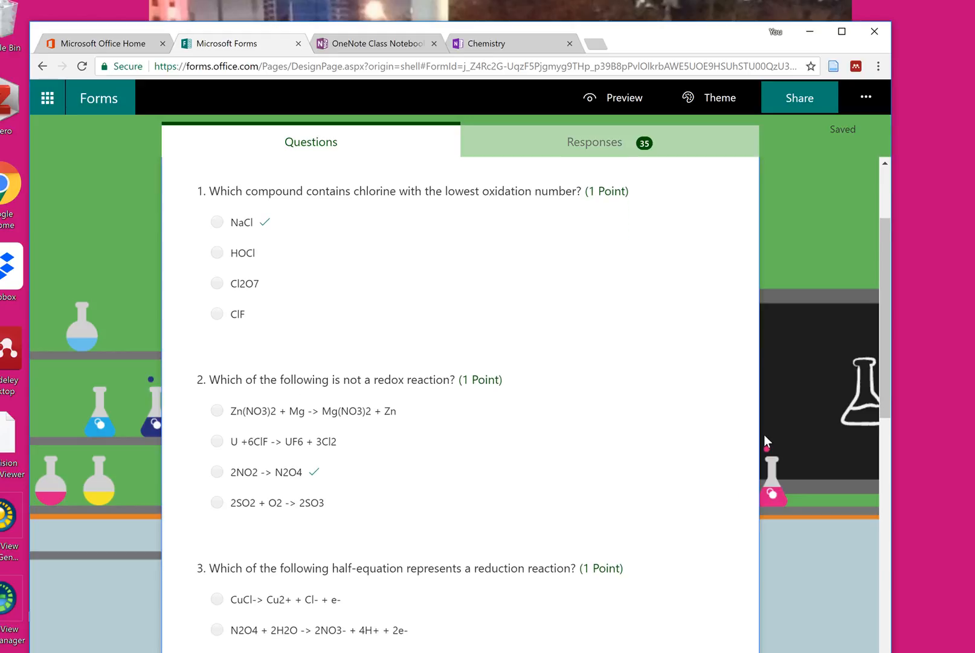
{"action": "scroll", "coordinate": [763, 434], "scroll_direction": "down", "scroll_amount": 10}
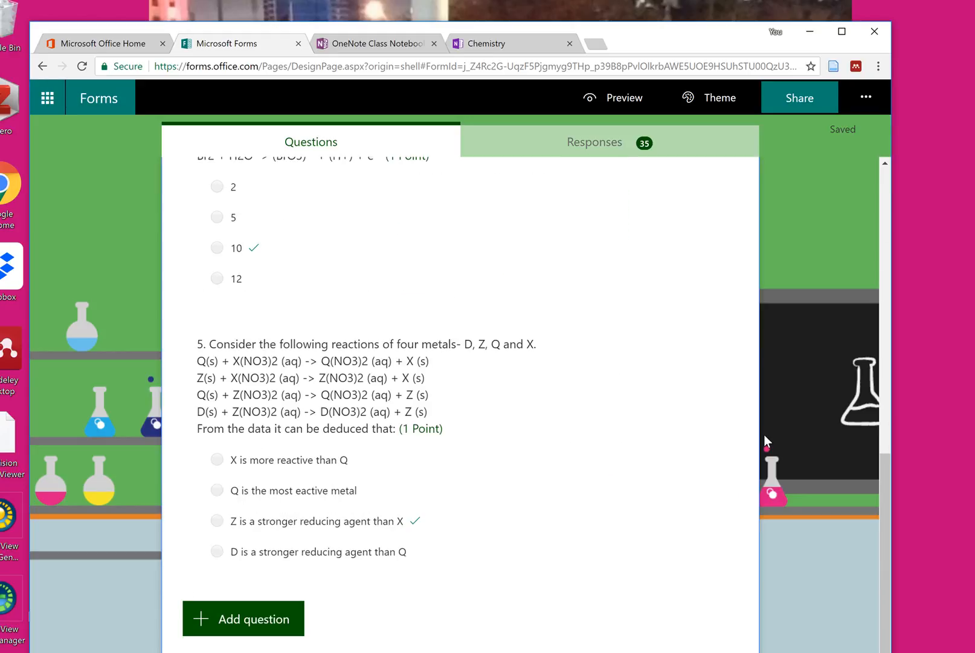
{"action": "scroll", "coordinate": [764, 433], "scroll_direction": "down", "scroll_amount": 1}
{"action": "scroll", "coordinate": [764, 433], "scroll_direction": "up", "scroll_amount": 6}
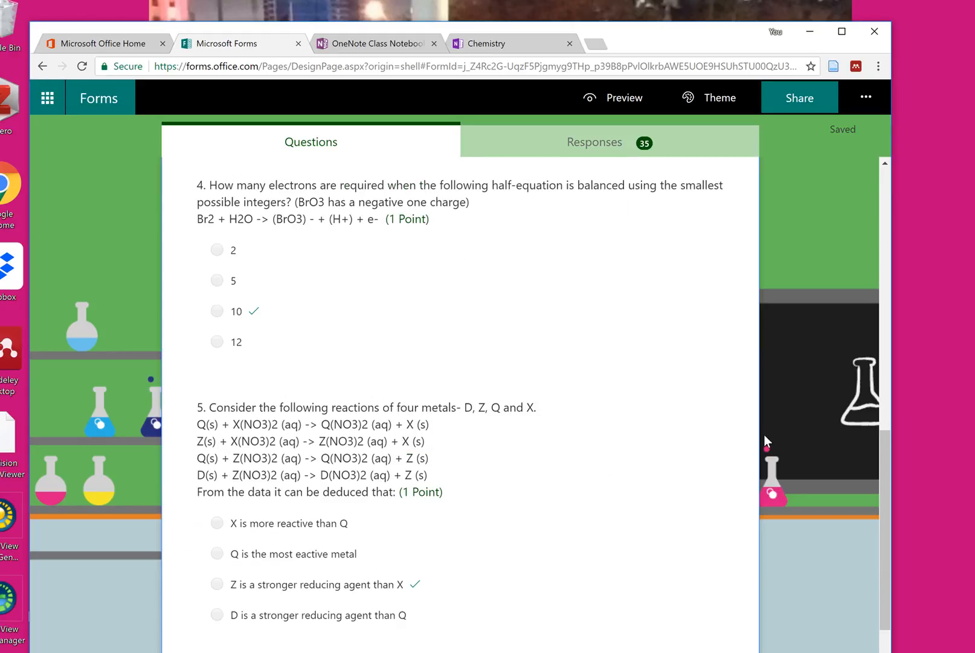
{"action": "scroll", "coordinate": [765, 436], "scroll_direction": "up", "scroll_amount": 8}
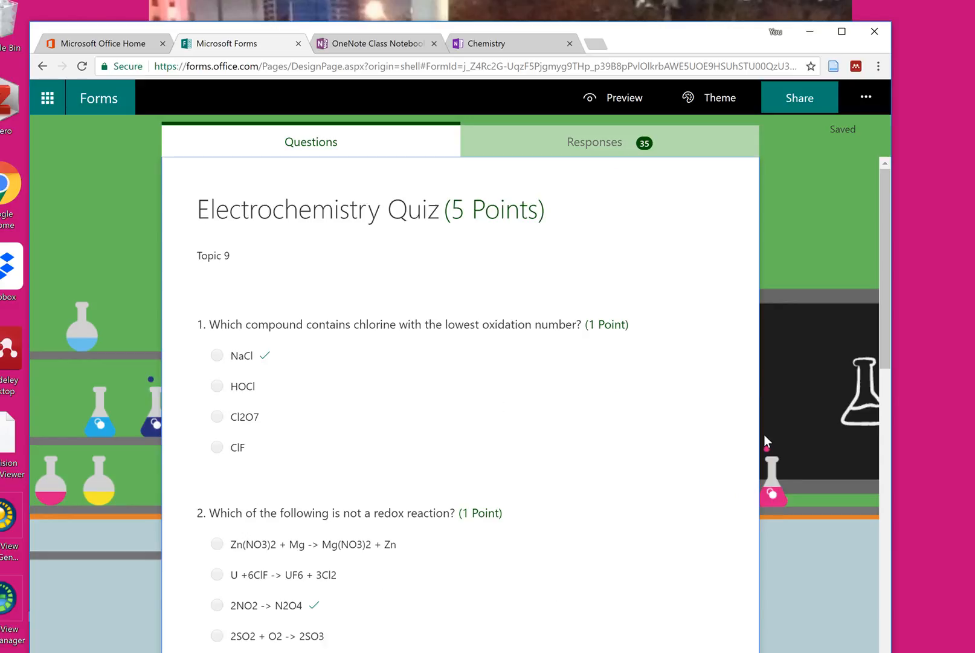
Open the Electrochemistry Quiz responses and scroll through the per-question result charts
{"action": "left_click", "coordinate": [626, 144]}
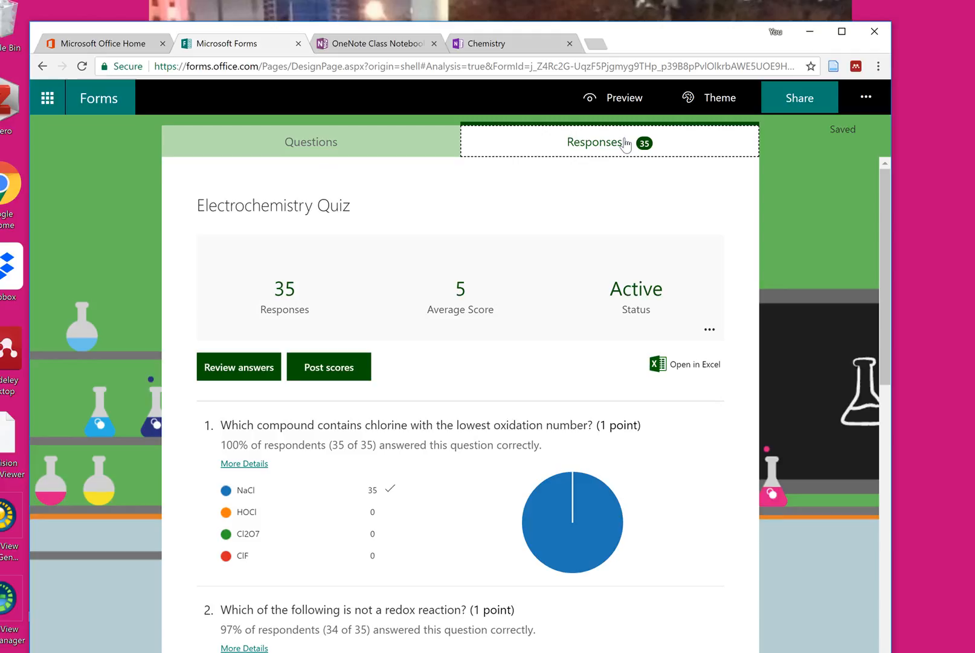
{"action": "scroll", "coordinate": [757, 472], "scroll_direction": "down", "scroll_amount": 1}
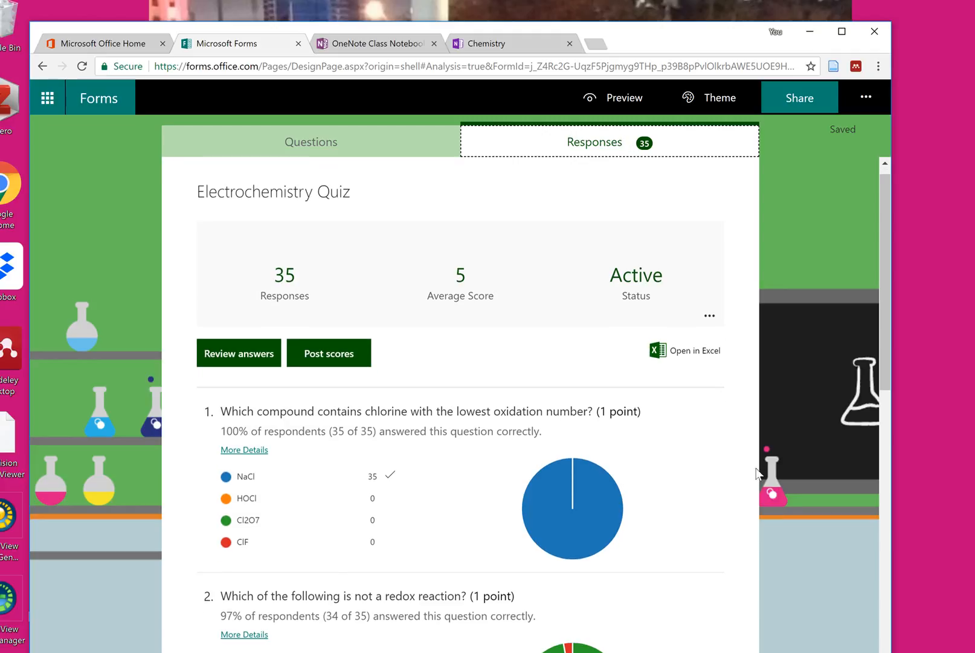
{"action": "scroll", "coordinate": [757, 473], "scroll_direction": "down", "scroll_amount": 2}
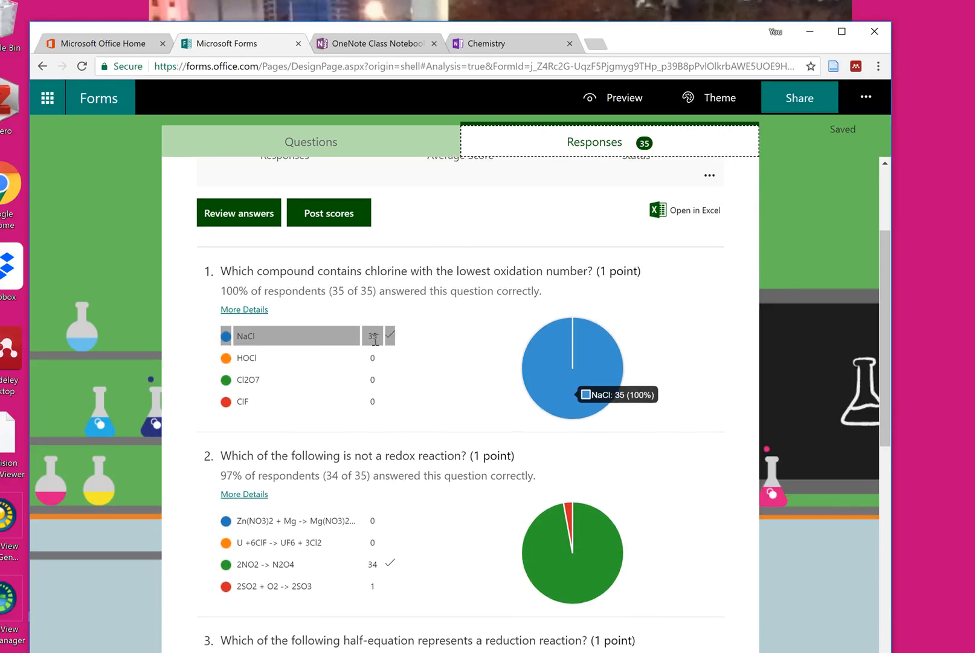
{"action": "scroll", "coordinate": [404, 356], "scroll_direction": "down", "scroll_amount": 2}
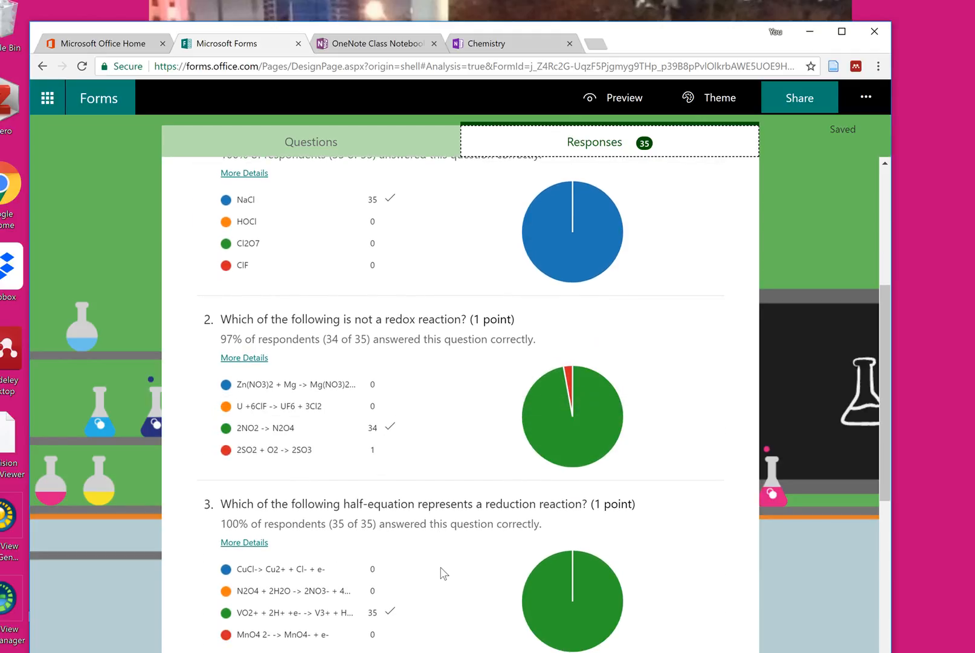
{"action": "scroll", "coordinate": [442, 574], "scroll_direction": "down", "scroll_amount": 3}
{"action": "scroll", "coordinate": [441, 573], "scroll_direction": "down", "scroll_amount": 3}
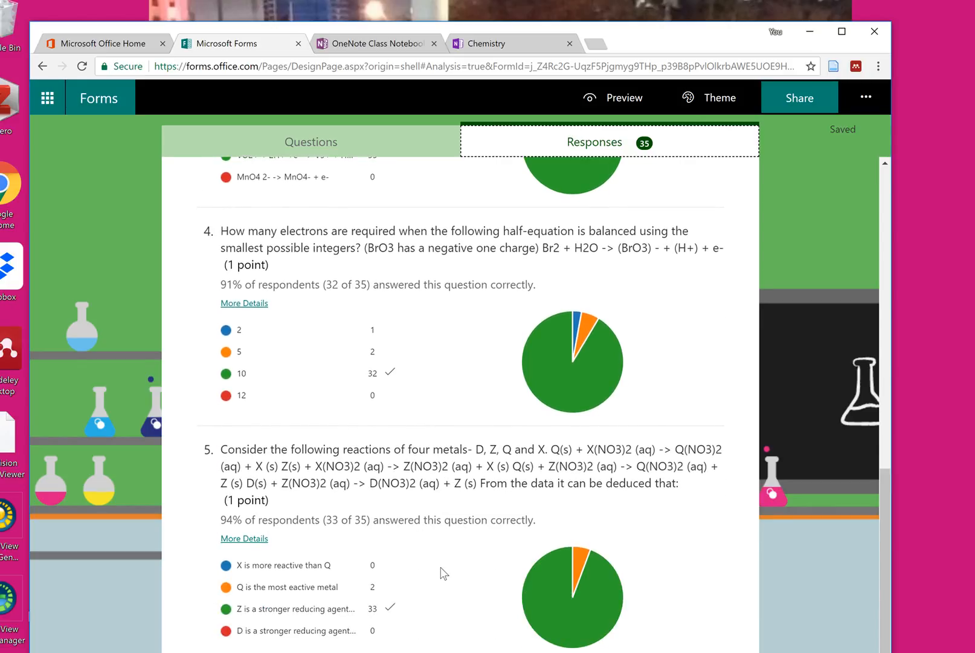
{"action": "scroll", "coordinate": [444, 573], "scroll_direction": "up", "scroll_amount": 10}
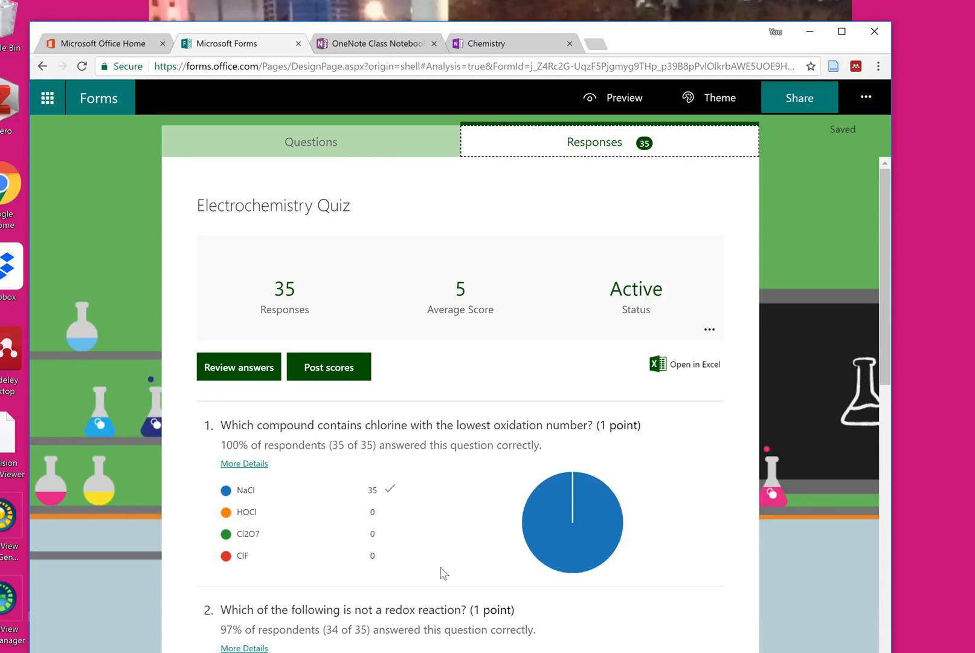
Switch between the quiz's questions and responses, then open Review answers for the Electrochemistry Quiz
{"action": "left_click", "coordinate": [320, 147]}
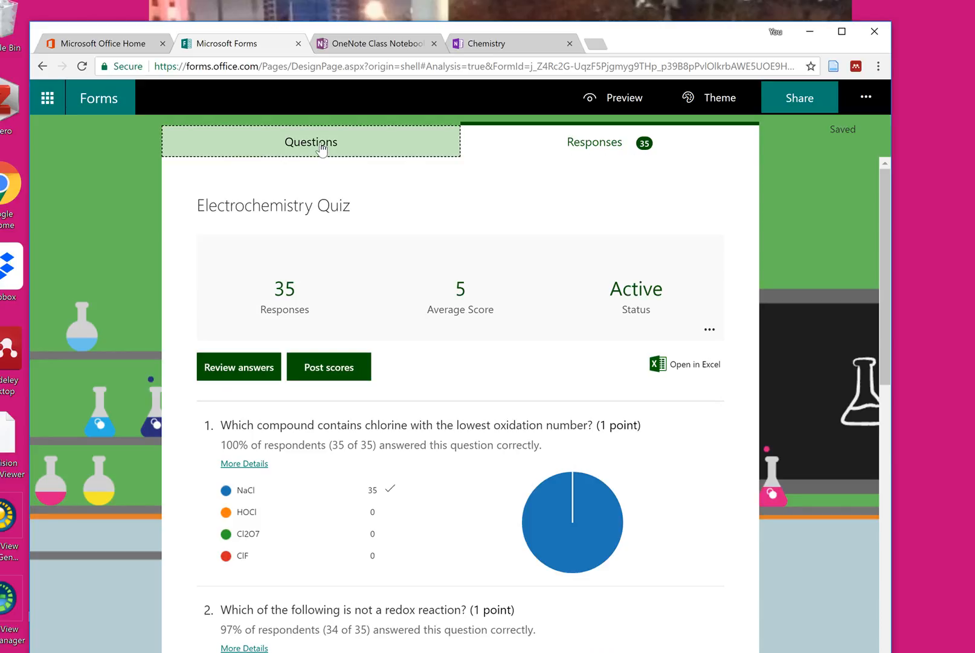
{"action": "left_click", "coordinate": [566, 151]}
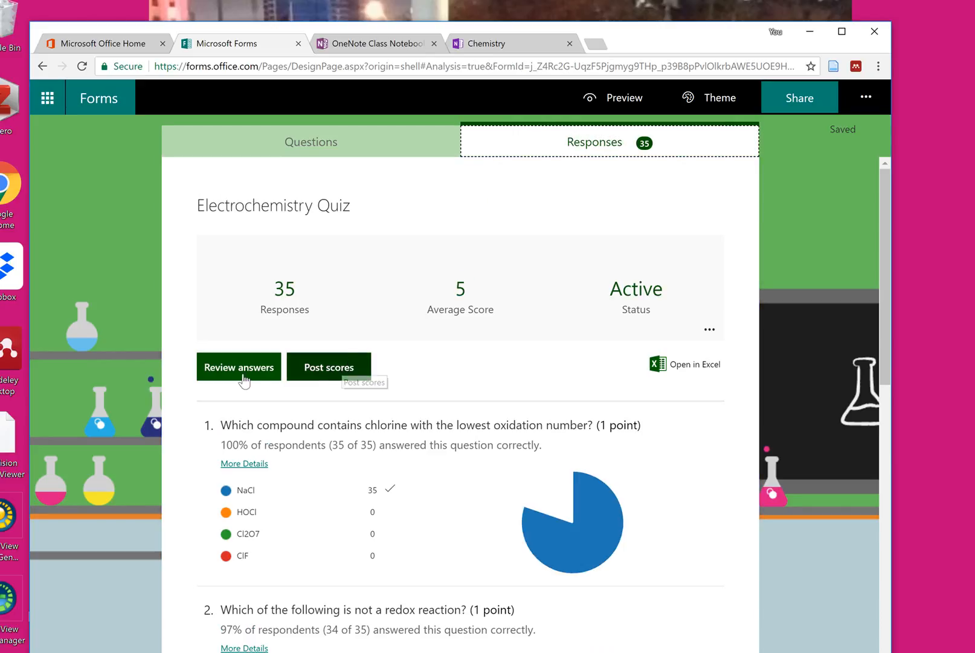
{"action": "left_click", "coordinate": [255, 378]}
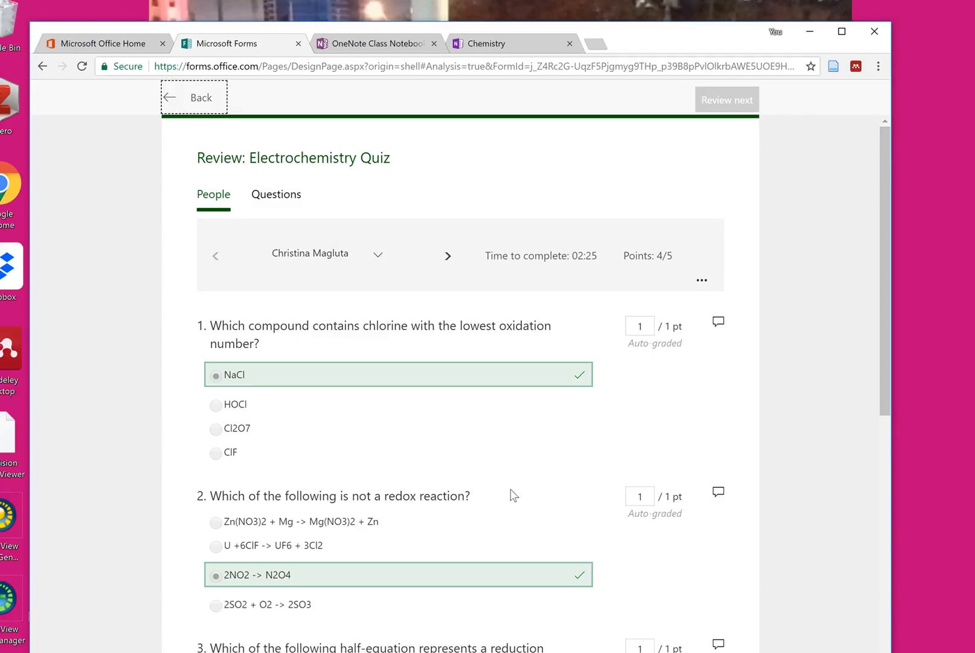
Scroll through the first student's reviewed answers and return to the top of the review
{"action": "scroll", "coordinate": [511, 493], "scroll_direction": "down", "scroll_amount": 8}
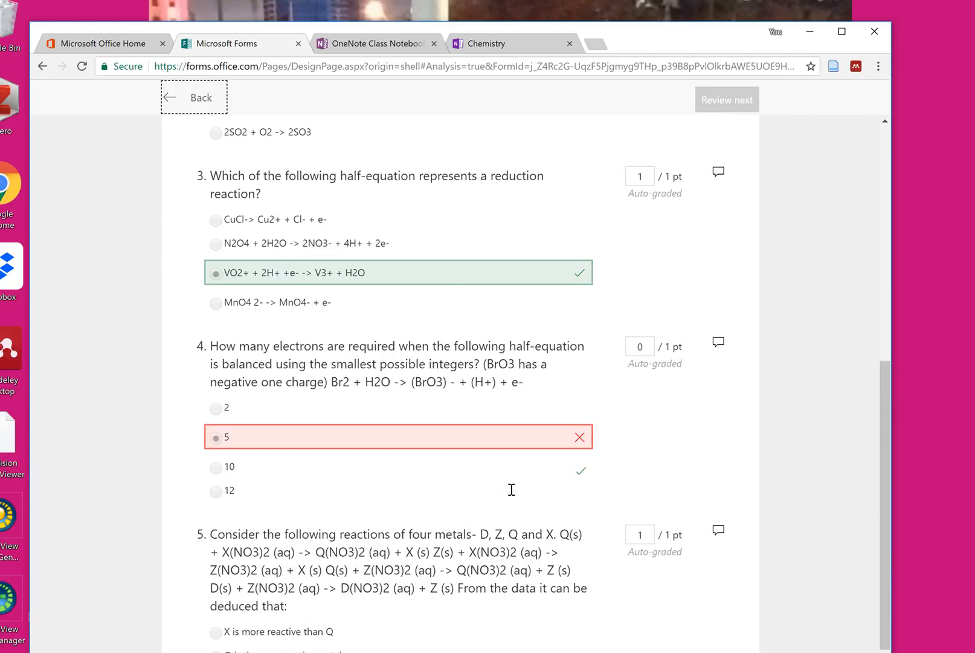
{"action": "scroll", "coordinate": [511, 489], "scroll_direction": "down", "scroll_amount": 2}
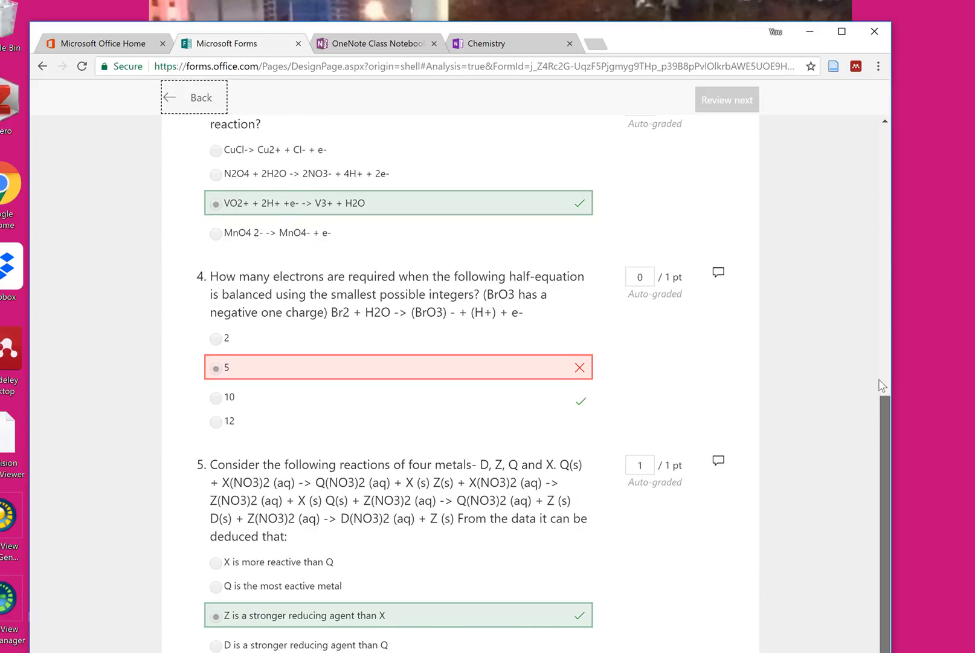
{"action": "left_click_drag", "start_coordinate": [884, 547], "coordinate": [878, 212]}
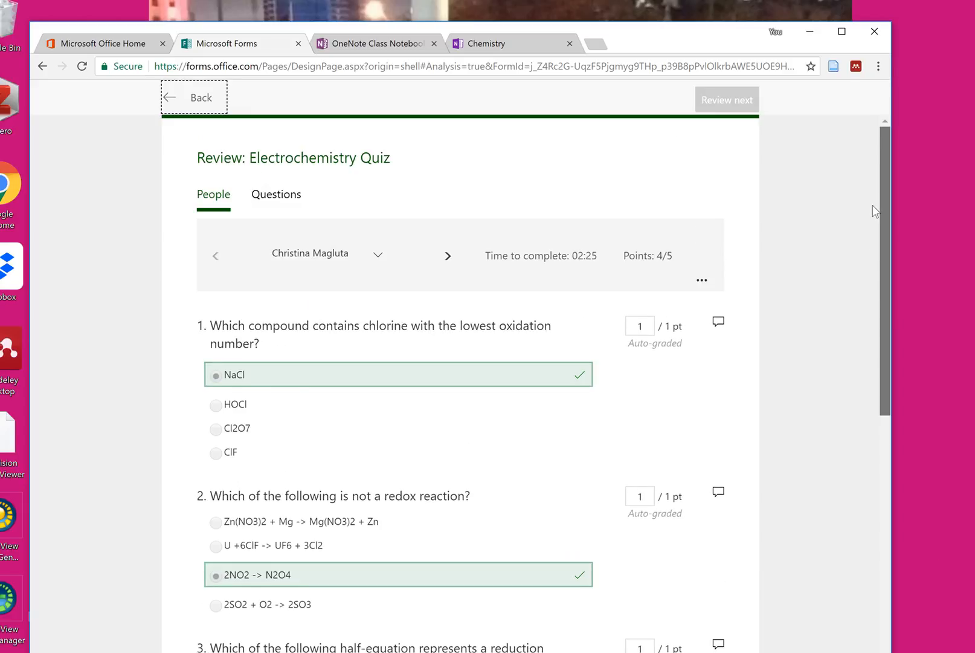
Review the quiz by question and view the full list of student responses to question 1
{"action": "left_click", "coordinate": [277, 197]}
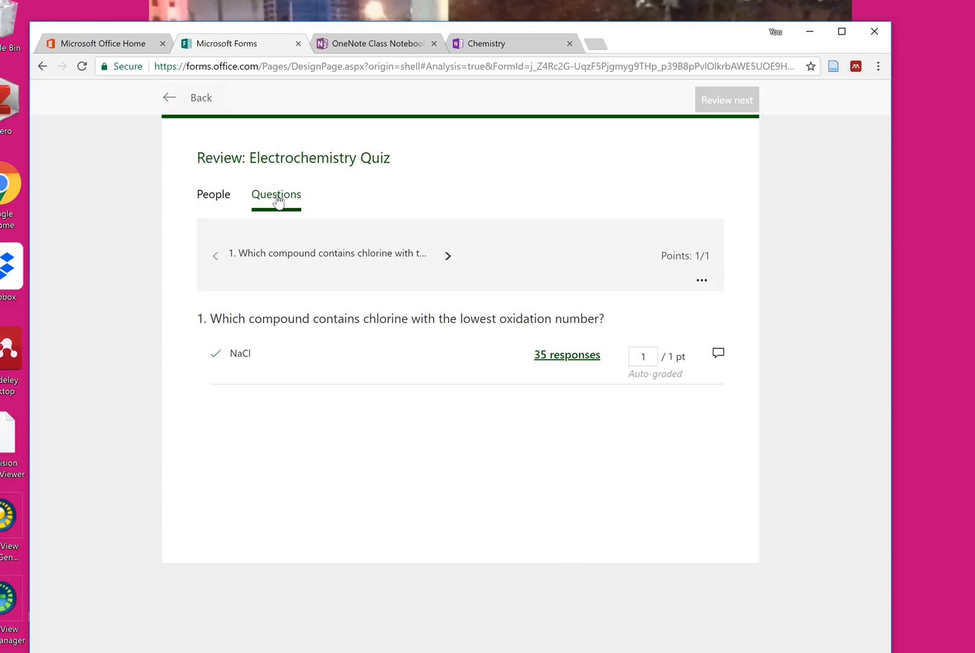
{"action": "left_click", "coordinate": [573, 366]}
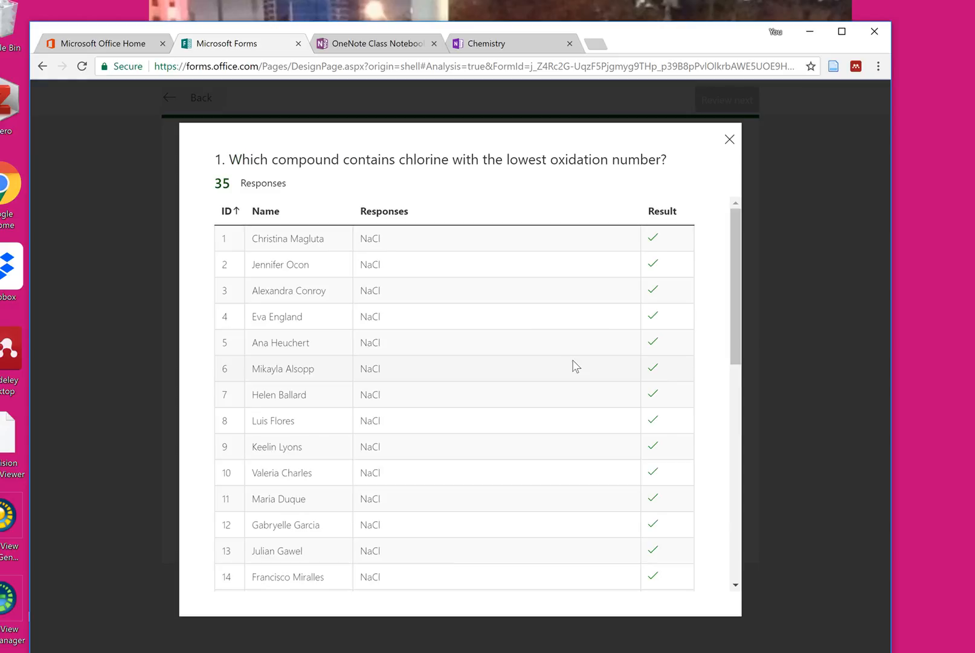
{"action": "scroll", "coordinate": [573, 366], "scroll_direction": "down", "scroll_amount": 9}
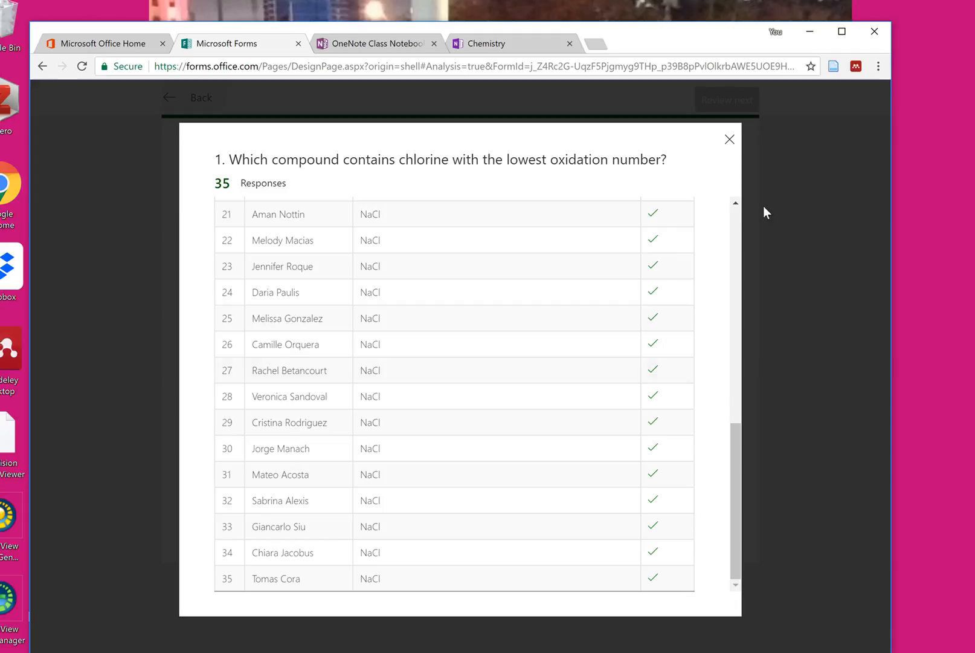
{"action": "left_click", "coordinate": [729, 141]}
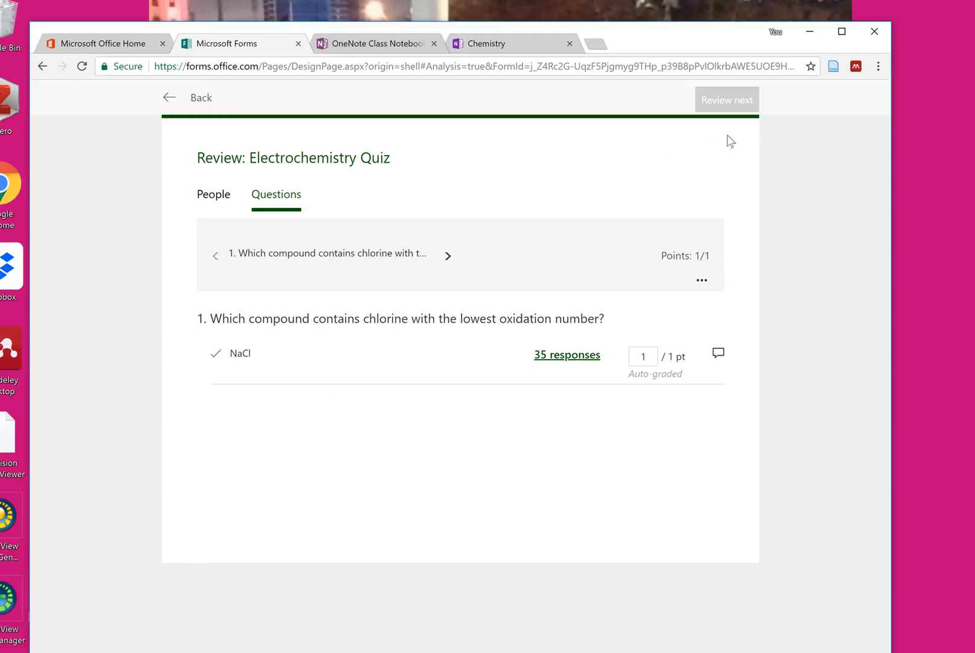
Go back to My forms and start a new quiz
{"action": "left_click", "coordinate": [174, 106]}
{"action": "left_click", "coordinate": [111, 104]}
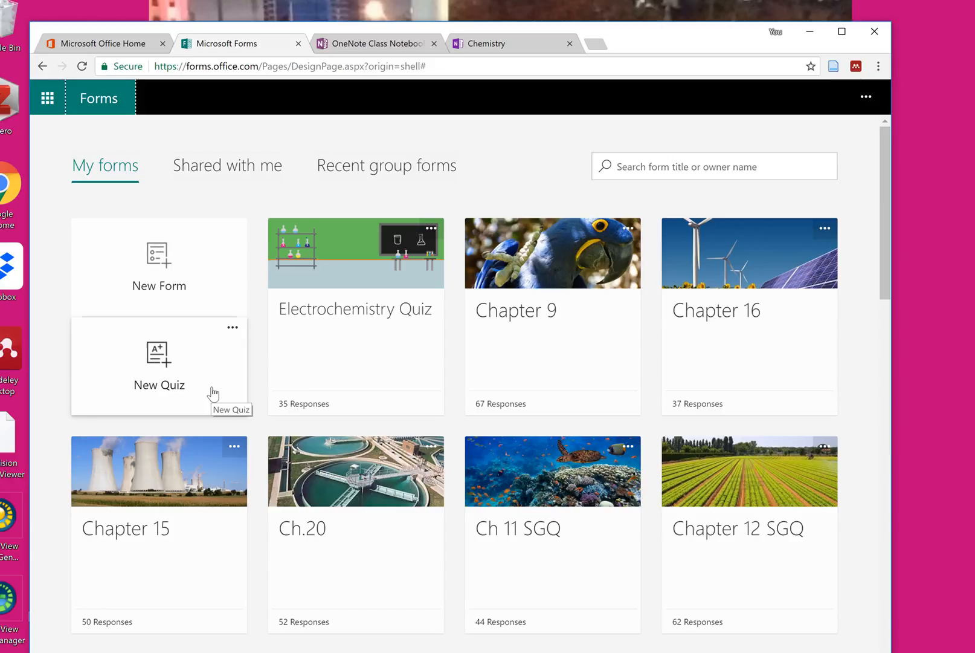
{"action": "left_click", "coordinate": [158, 371]}
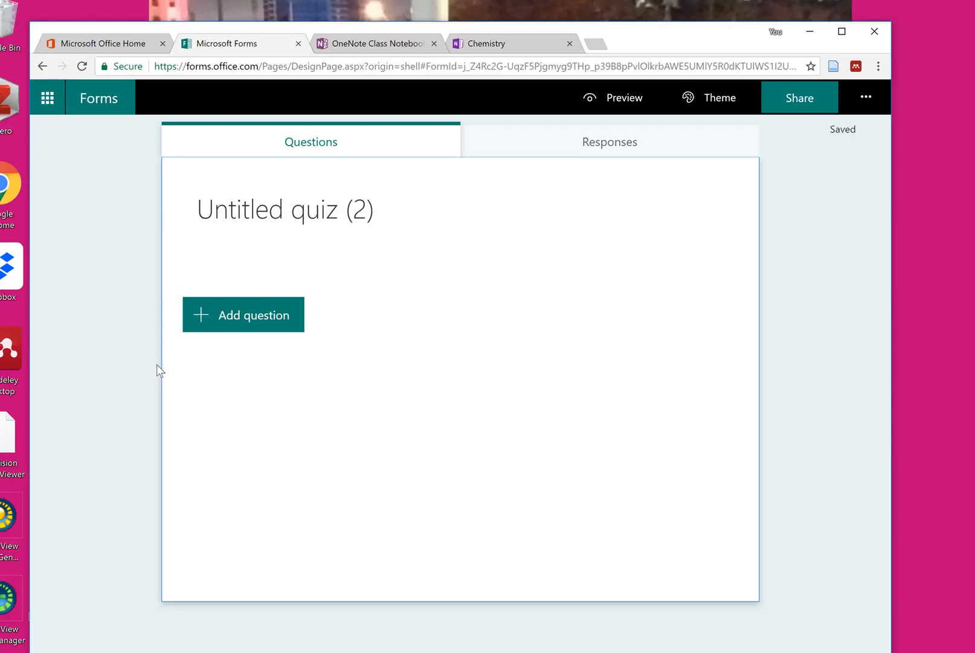
Title the new quiz Class Flow and enter the author's name as its description
{"action": "left_click", "coordinate": [306, 210]}
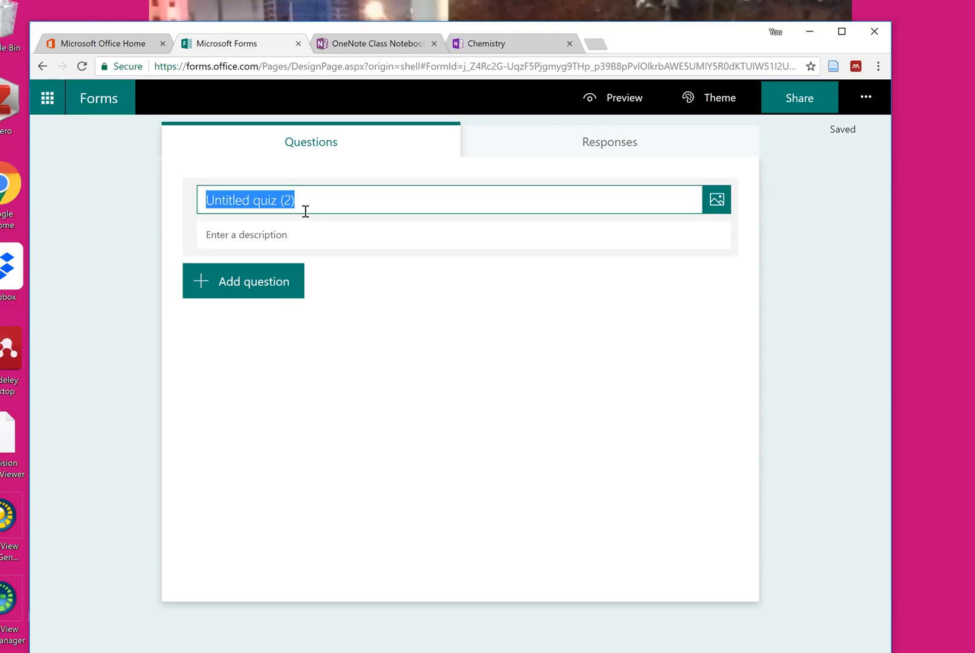
{"action": "type", "text": "C"}
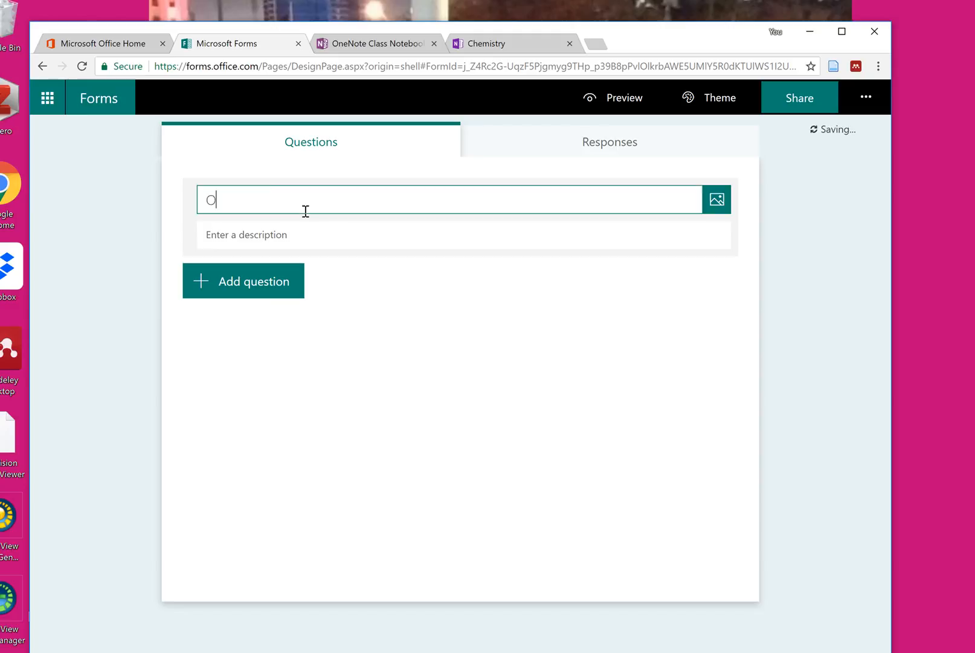
{"action": "key", "text": "BackSpace"}
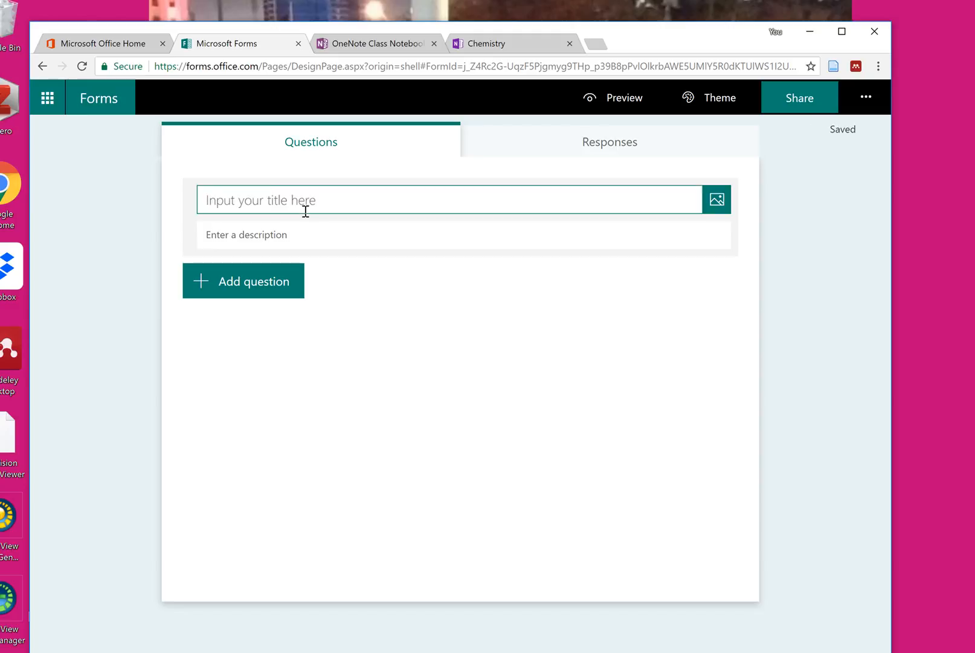
{"action": "type", "text": "Cla"}
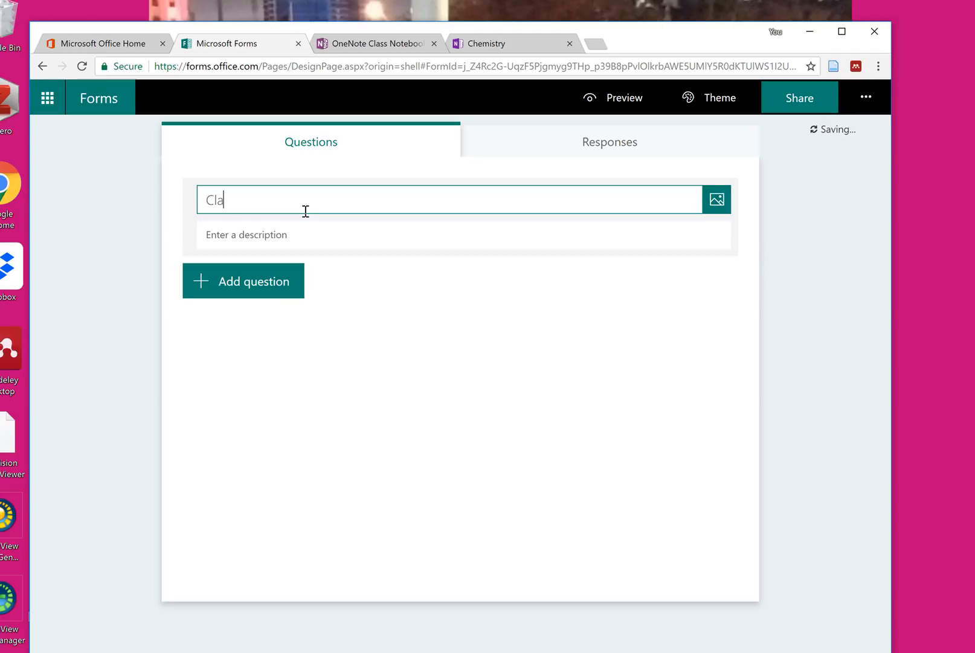
{"action": "type", "text": "ss Flow"}
{"action": "left_click", "coordinate": [254, 237]}
{"action": "type", "text": "Marilia"}
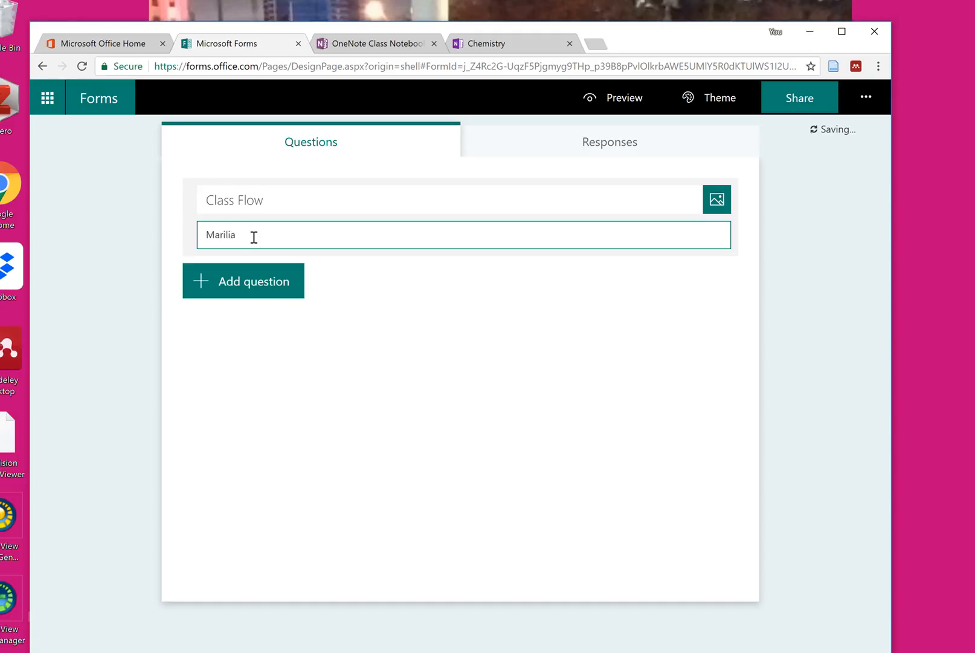
Add a Rating question asking "What rating would you give Microsoft Forms?"
{"action": "left_click", "coordinate": [245, 282]}
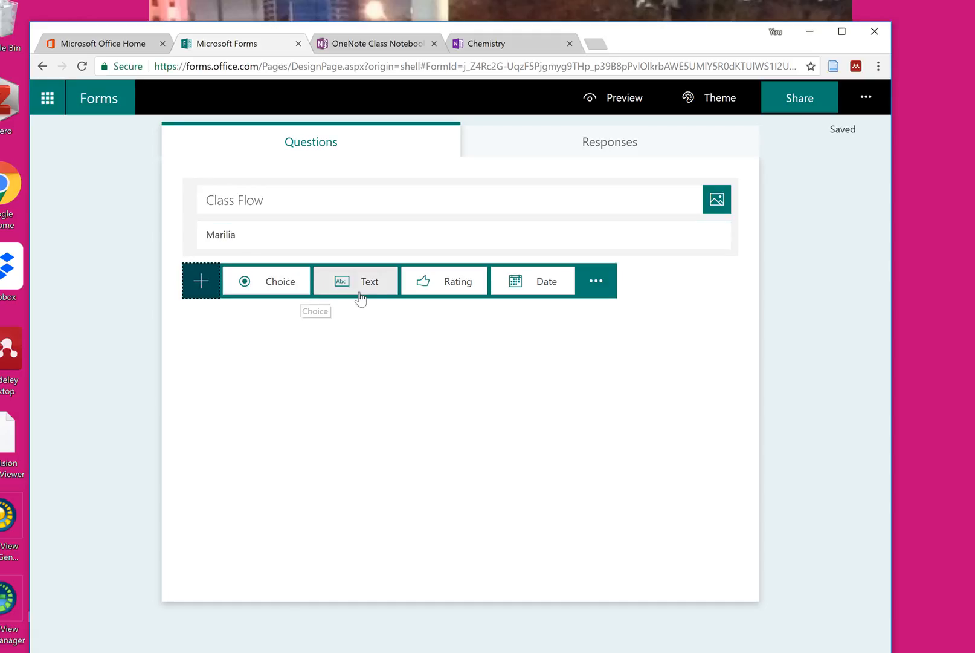
{"action": "left_click", "coordinate": [450, 281]}
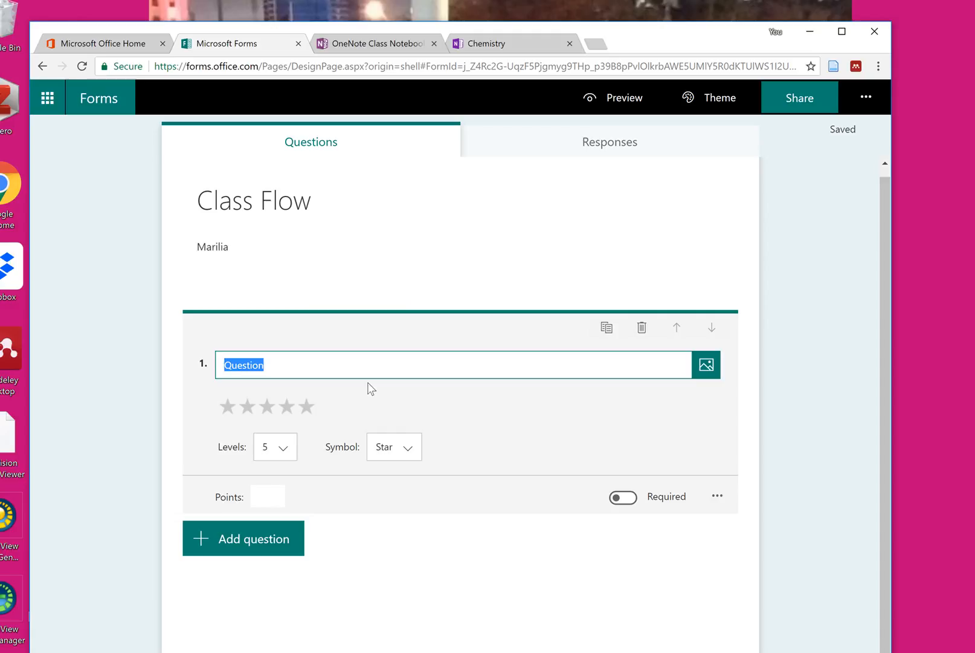
{"action": "type", "text": "WHat"}
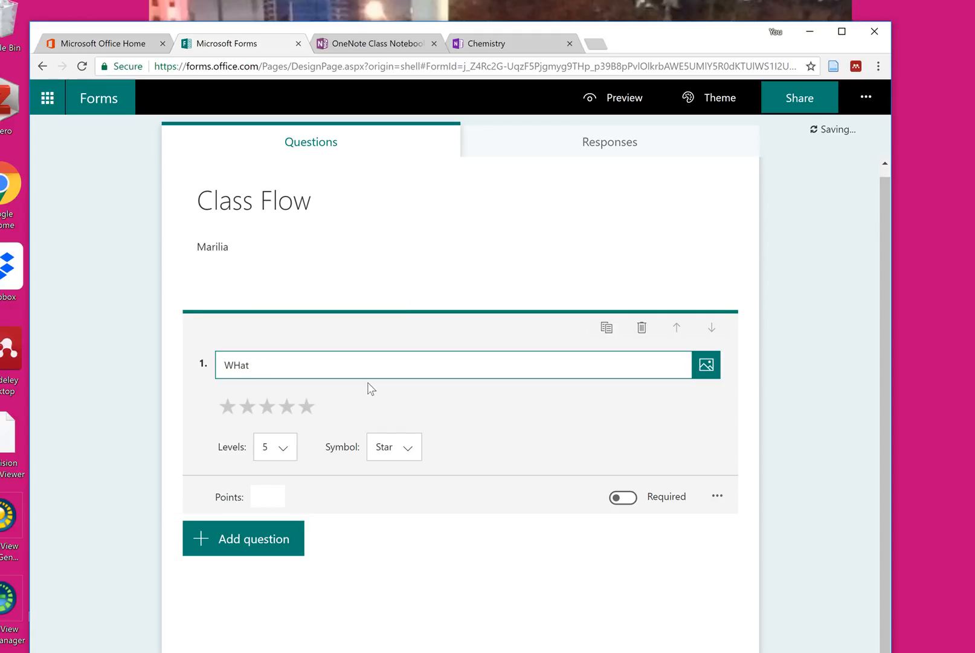
{"action": "type", "text": "hat rating would you give"}
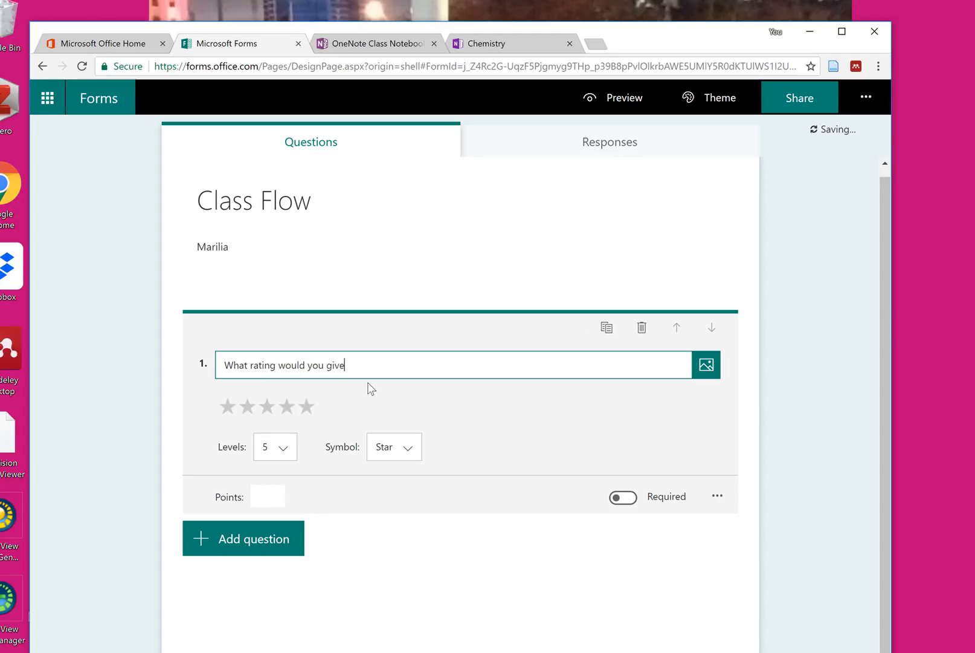
{"action": "type", "text": " Microsoft Forms?"}
Set the rating question to 10 levels with Number symbols and make it required
{"action": "left_click", "coordinate": [284, 448]}
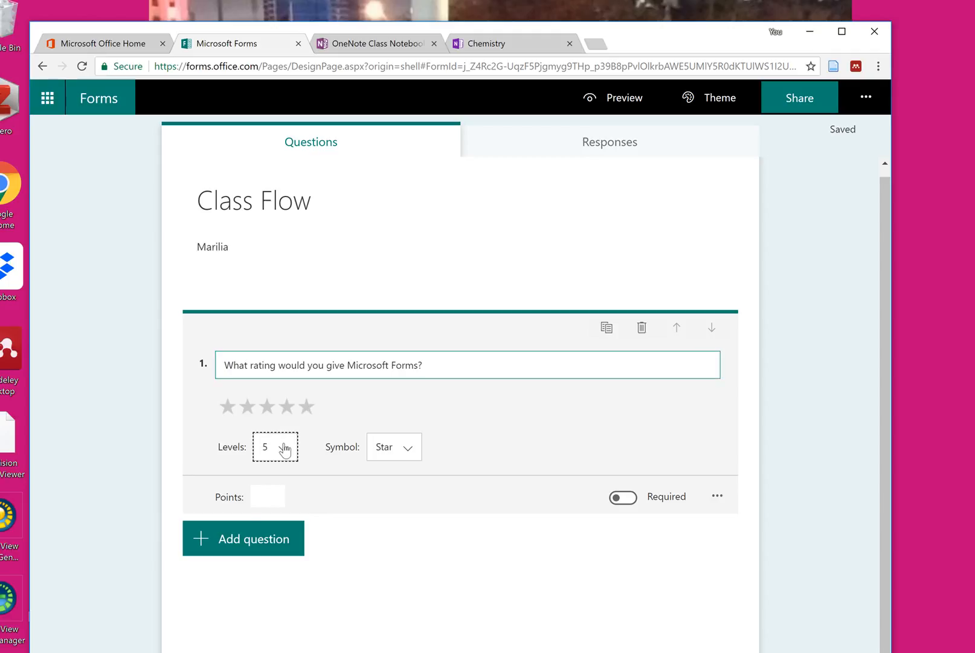
{"action": "left_click", "coordinate": [276, 504]}
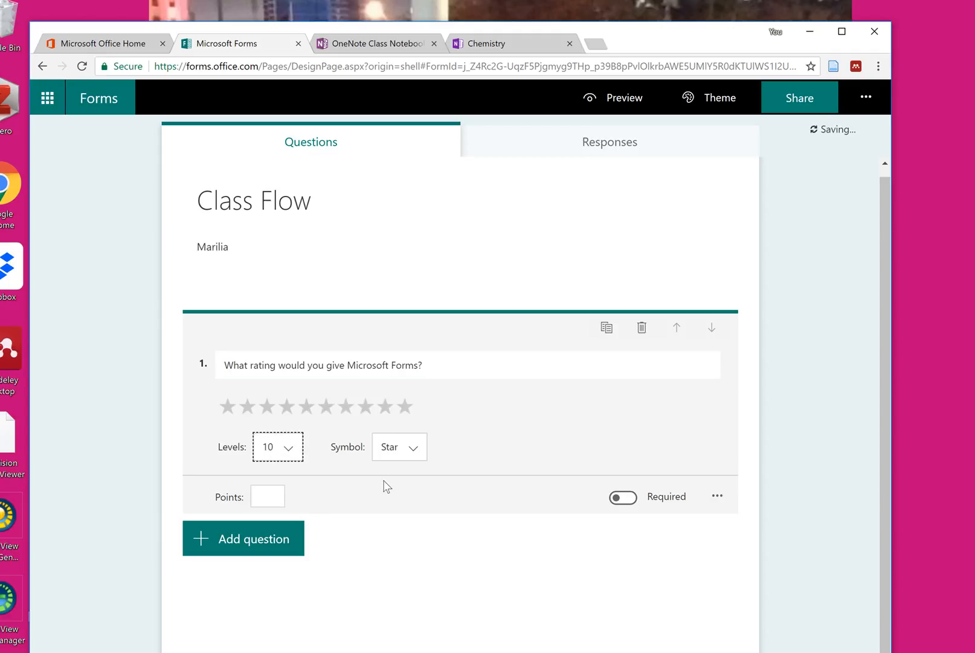
{"action": "left_click", "coordinate": [411, 449]}
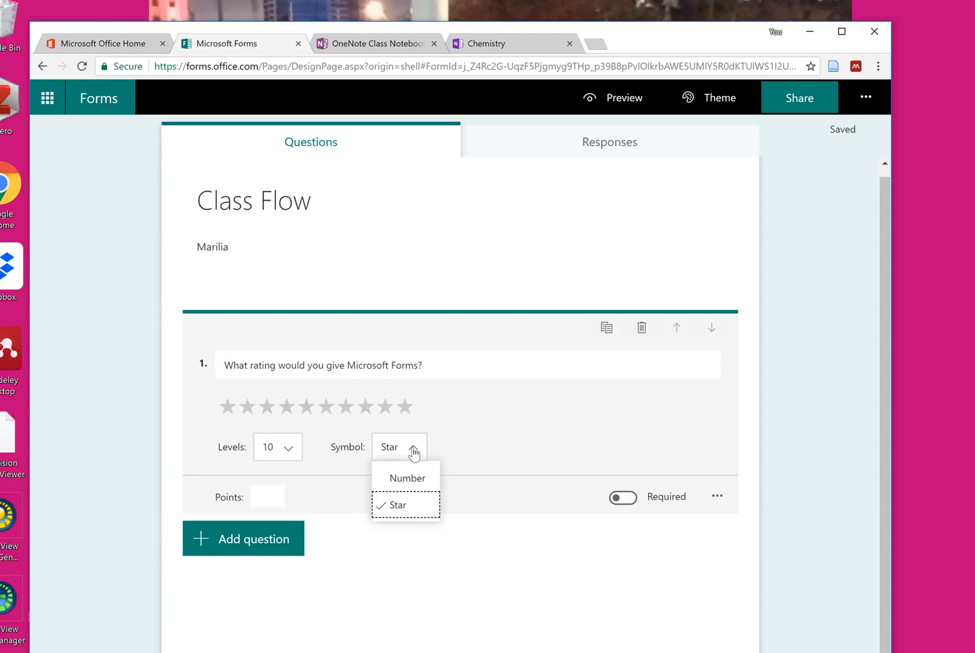
{"action": "left_click", "coordinate": [420, 478]}
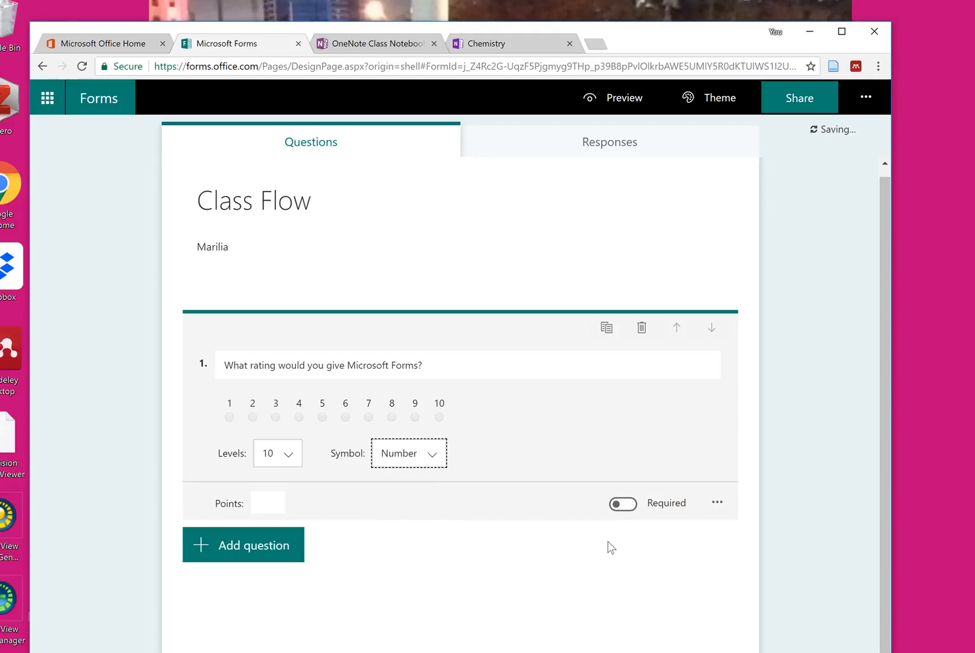
{"action": "left_click", "coordinate": [626, 507]}
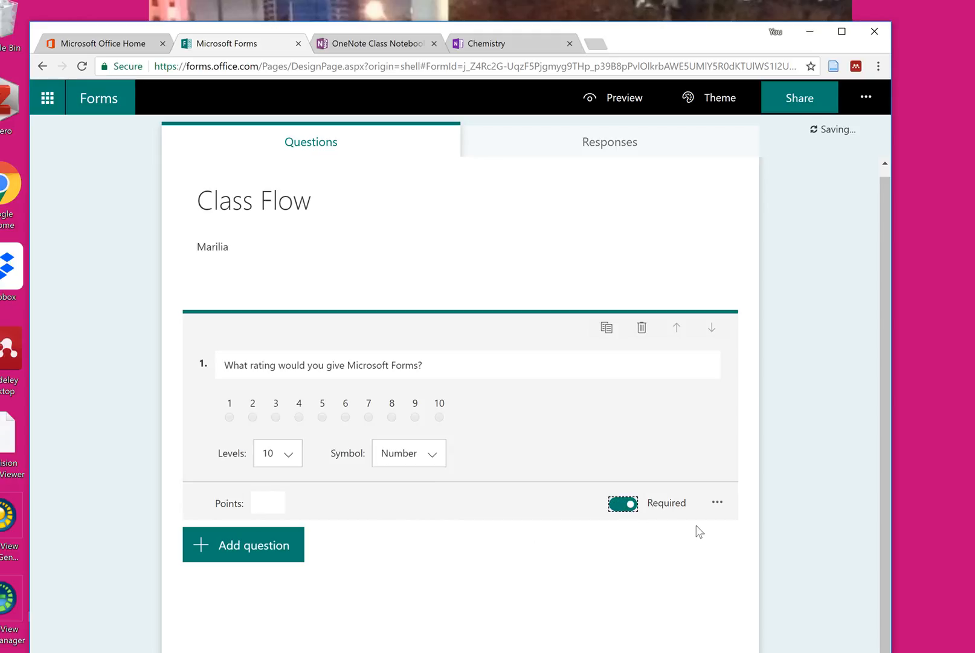
Add a Choice question as question 2 and set it to 2 points
{"action": "left_click", "coordinate": [209, 558]}
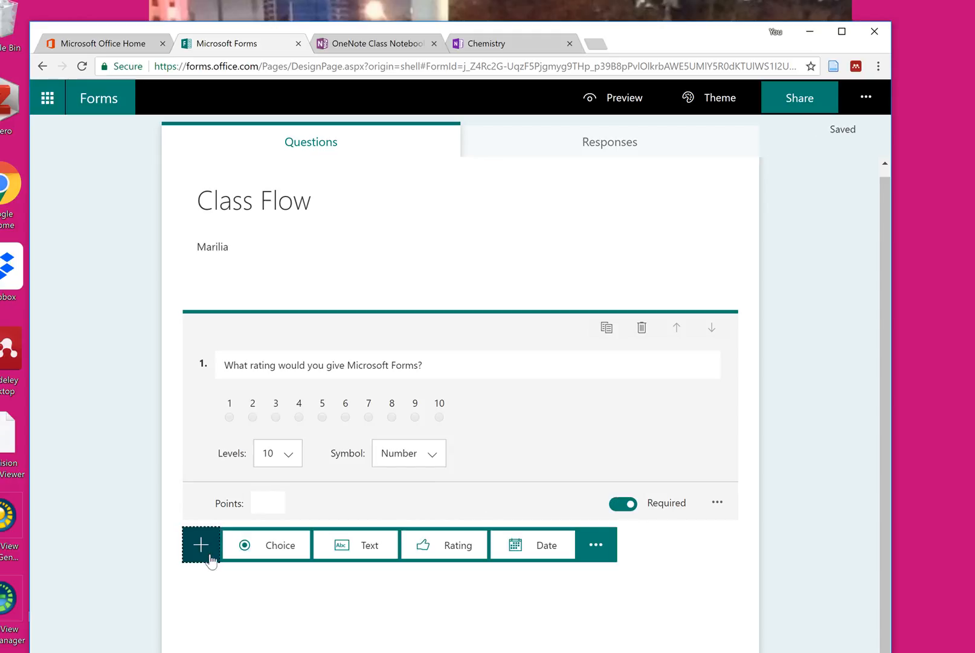
{"action": "left_click", "coordinate": [291, 546]}
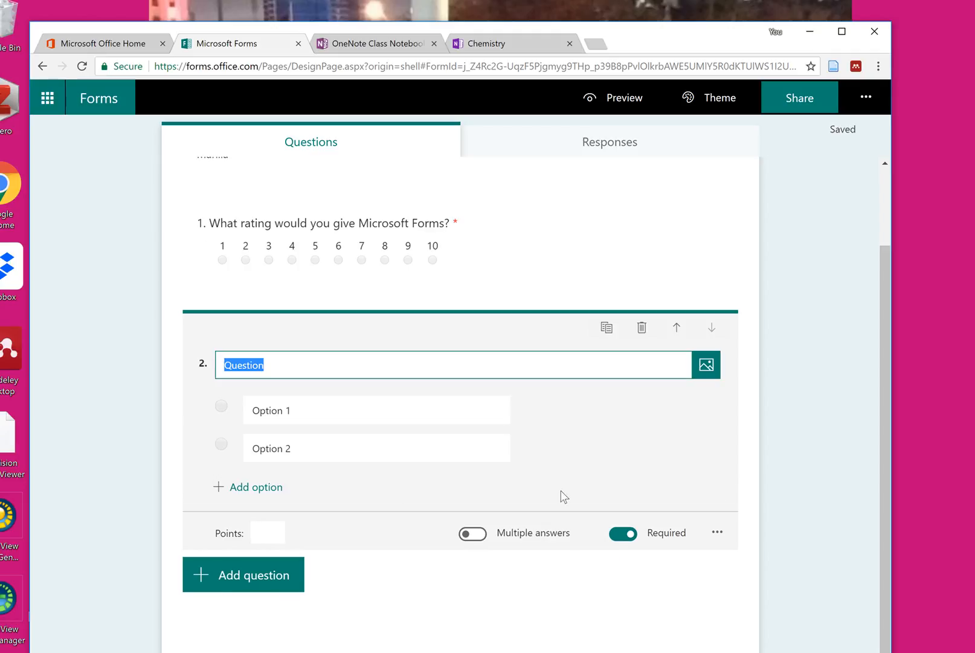
{"action": "left_click", "coordinate": [706, 366]}
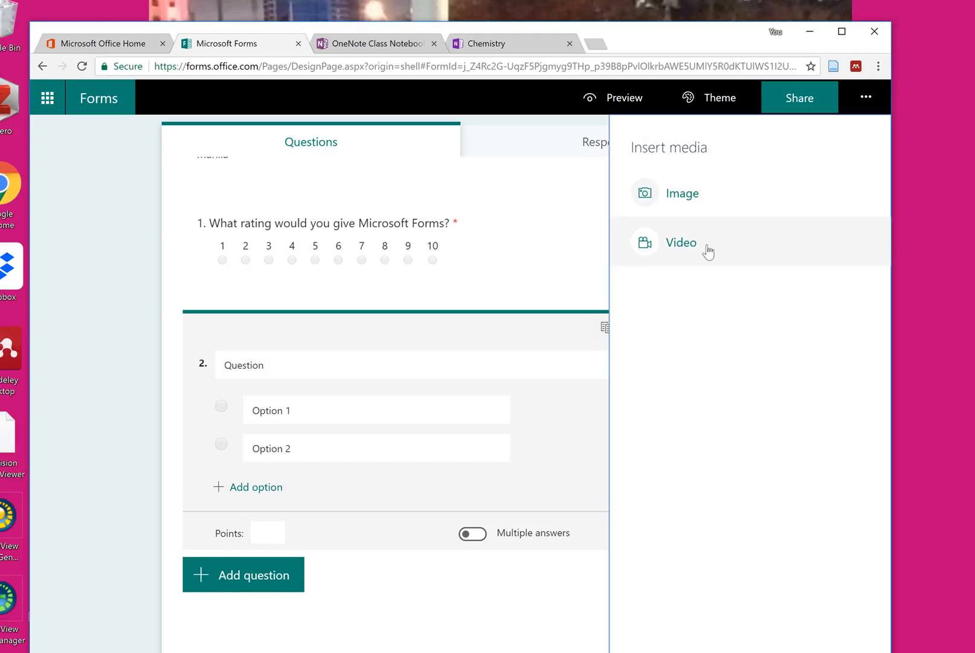
{"action": "left_click", "coordinate": [453, 600]}
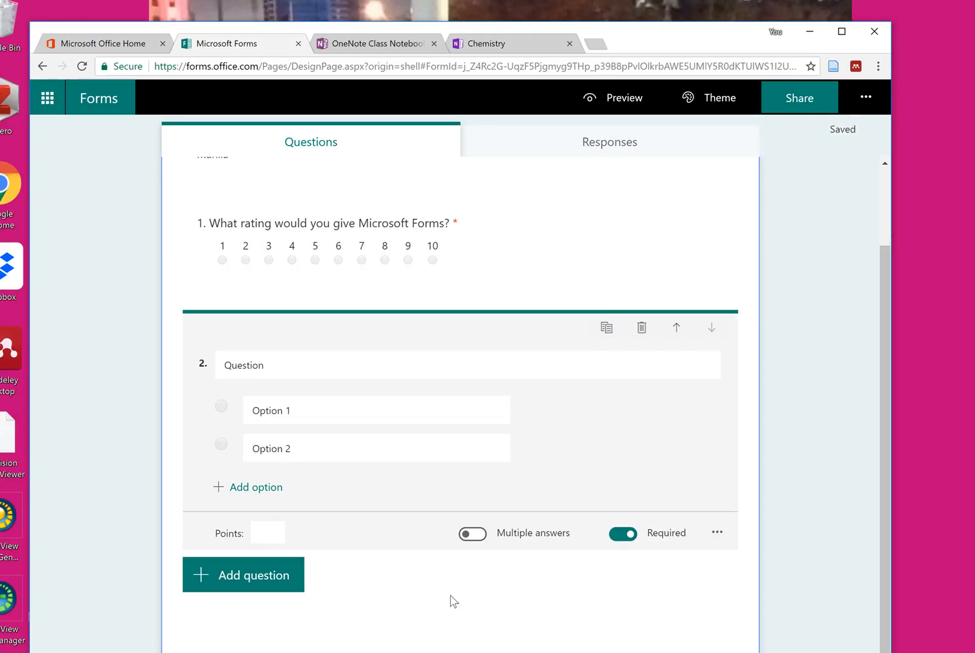
{"action": "scroll", "coordinate": [454, 600], "scroll_direction": "up", "scroll_amount": 2}
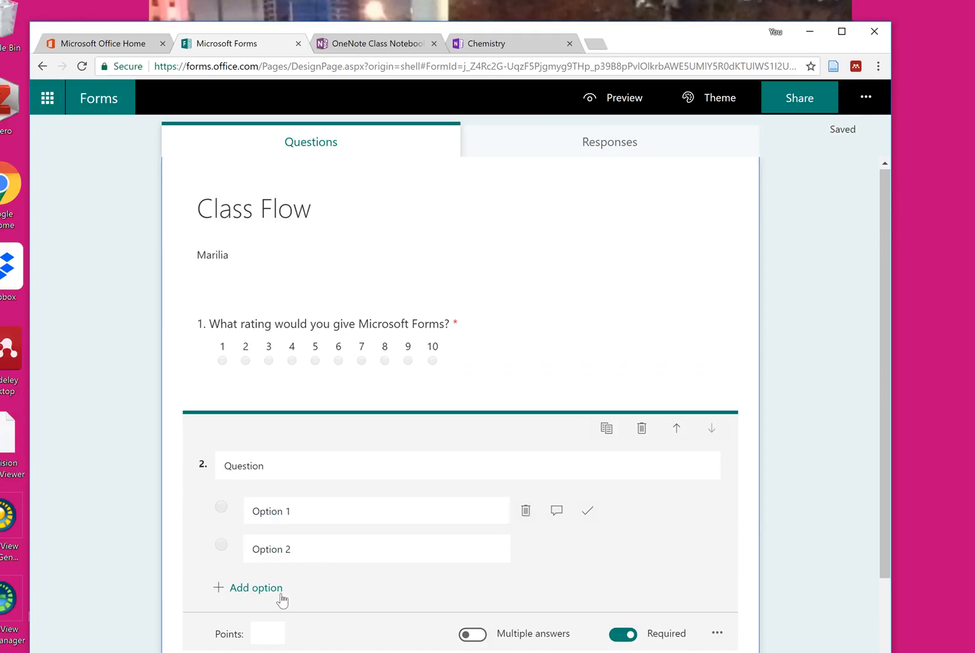
{"action": "left_click", "coordinate": [258, 634]}
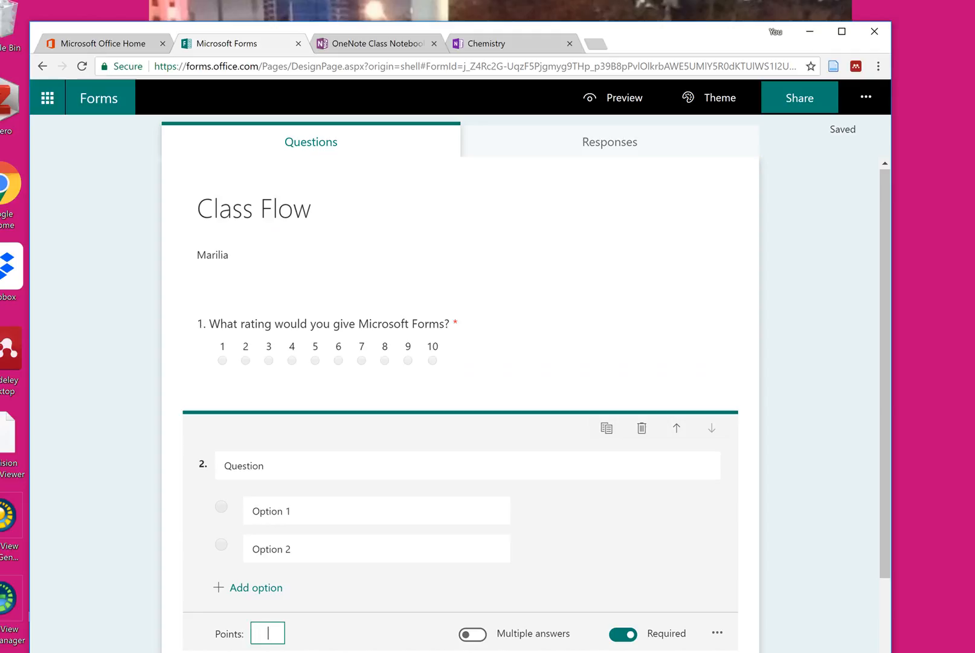
{"action": "type", "text": "2"}
{"action": "left_click", "coordinate": [531, 287]}
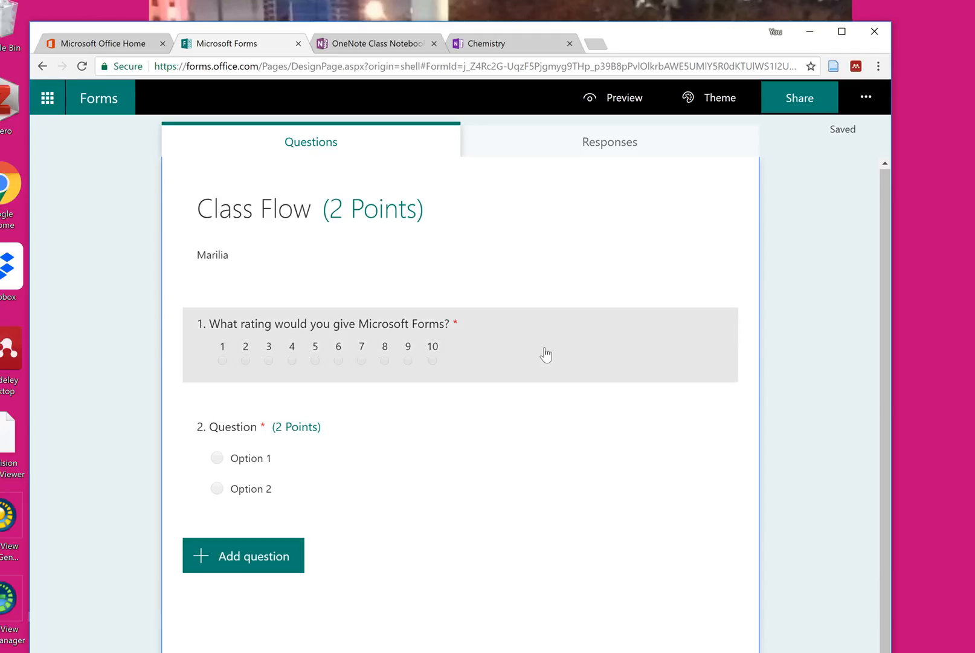
Apply a custom theme background to the Class Flow quiz using the books-and-apple image from a Bing search for educational tech
{"action": "left_click", "coordinate": [729, 104]}
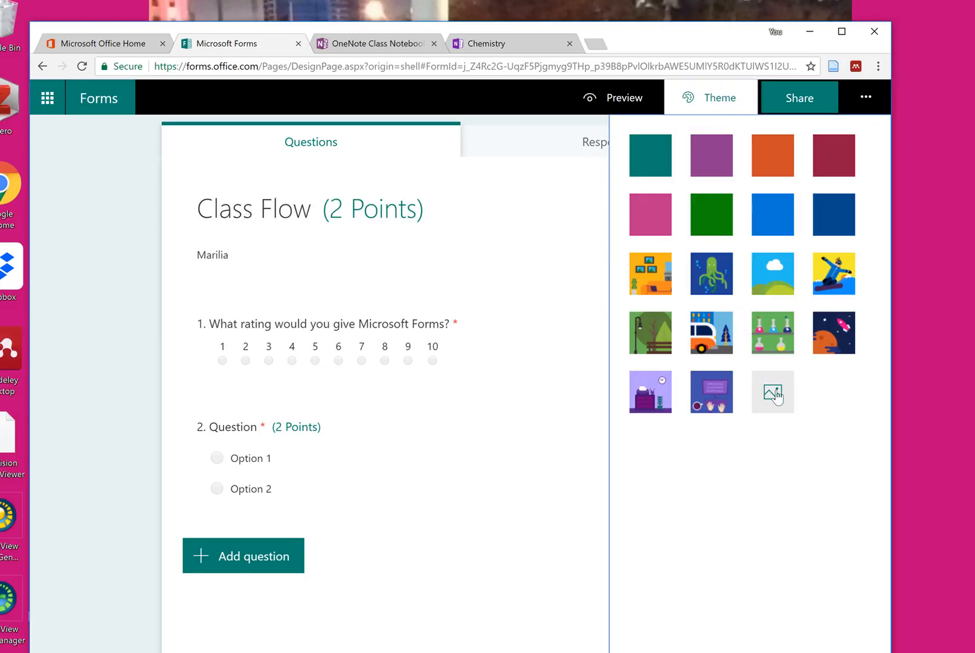
{"action": "left_click", "coordinate": [775, 394]}
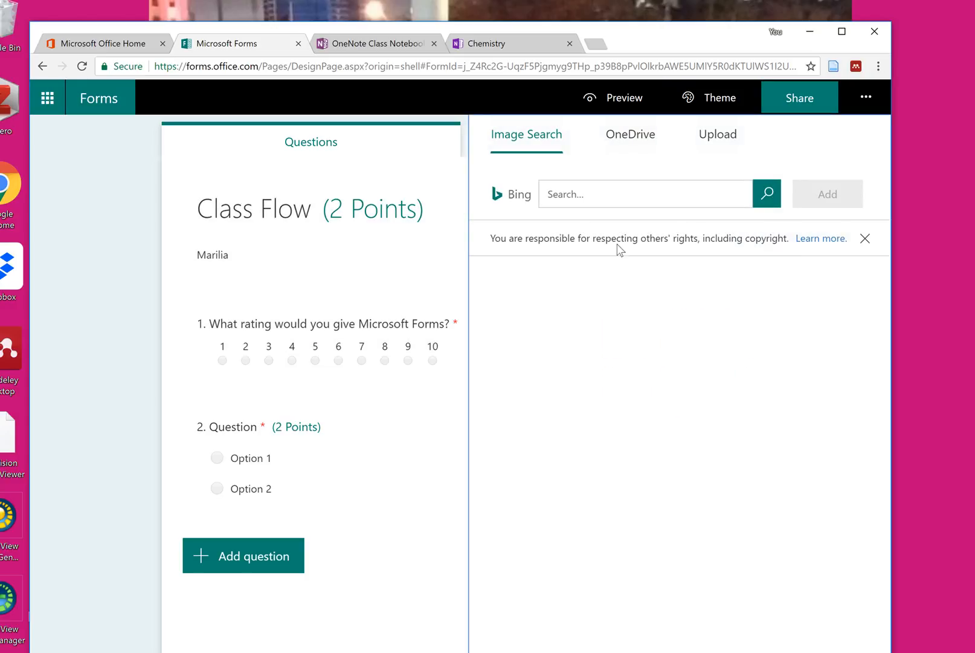
{"action": "left_click", "coordinate": [594, 195]}
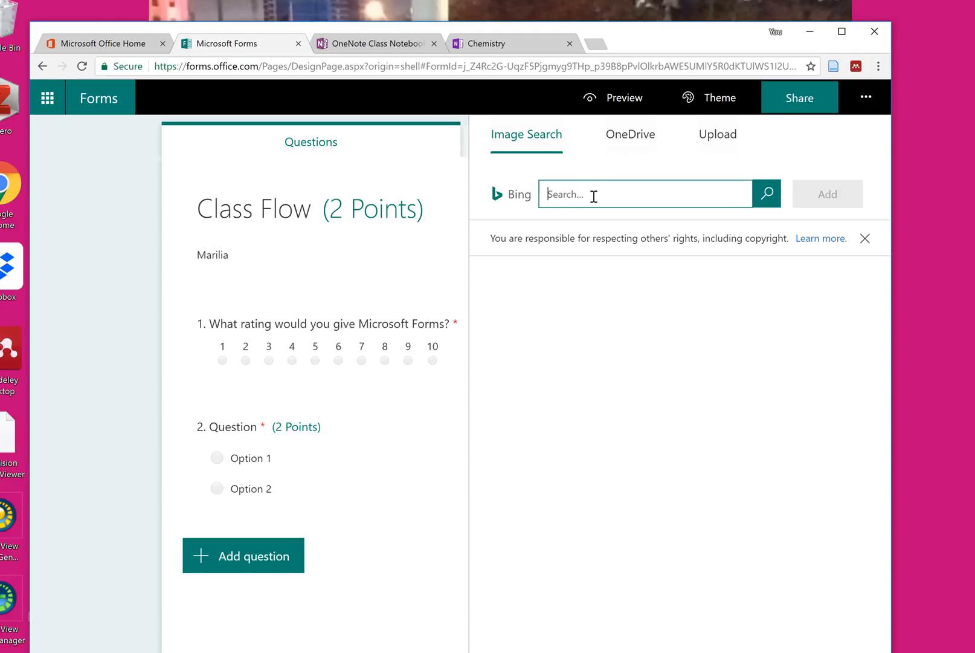
{"action": "type", "text": "educational tech"}
{"action": "key", "text": "Return"}
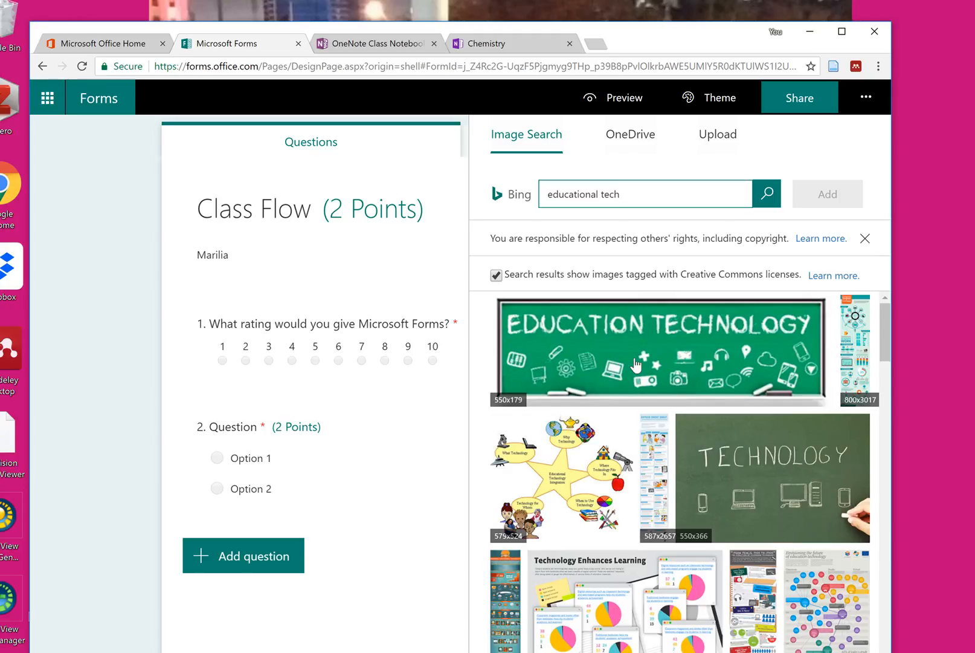
{"action": "scroll", "coordinate": [608, 596], "scroll_direction": "down", "scroll_amount": 5}
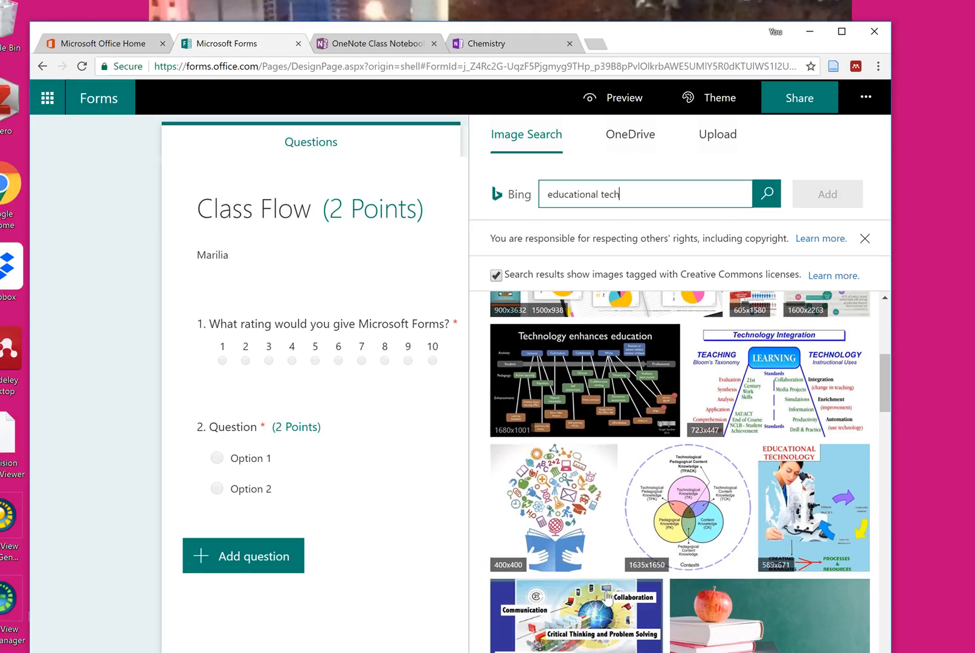
{"action": "scroll", "coordinate": [607, 596], "scroll_direction": "down", "scroll_amount": 5}
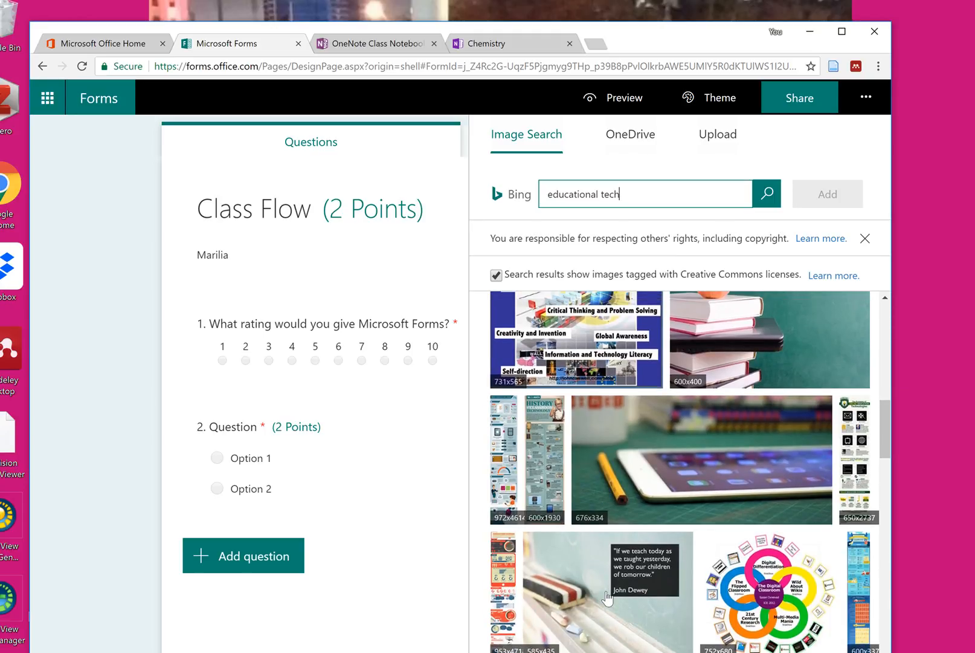
{"action": "scroll", "coordinate": [608, 598], "scroll_direction": "up", "scroll_amount": 3}
{"action": "scroll", "coordinate": [608, 596], "scroll_direction": "down", "scroll_amount": 3}
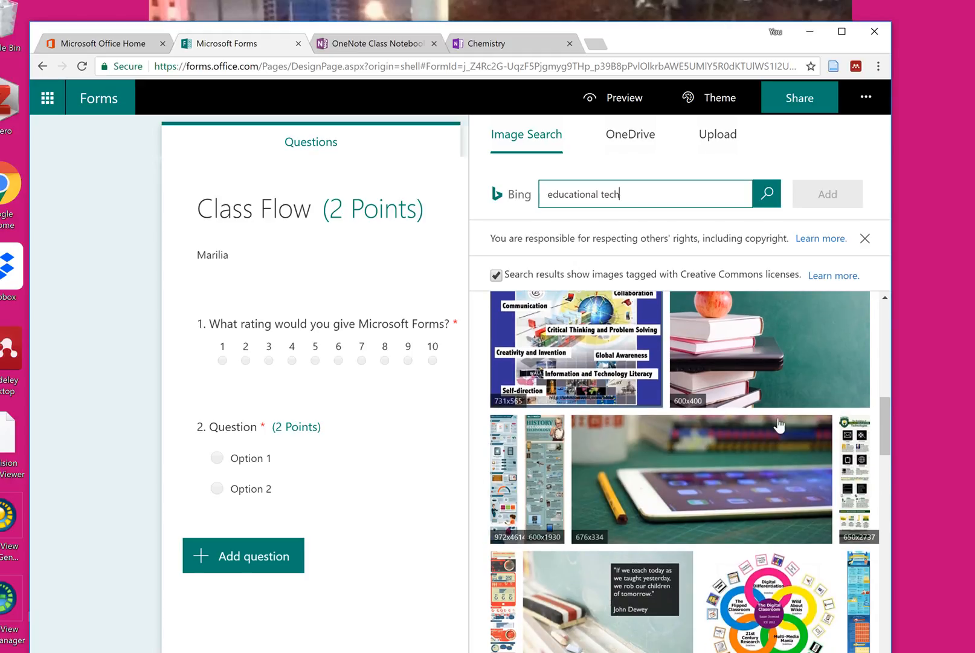
{"action": "left_click", "coordinate": [782, 358]}
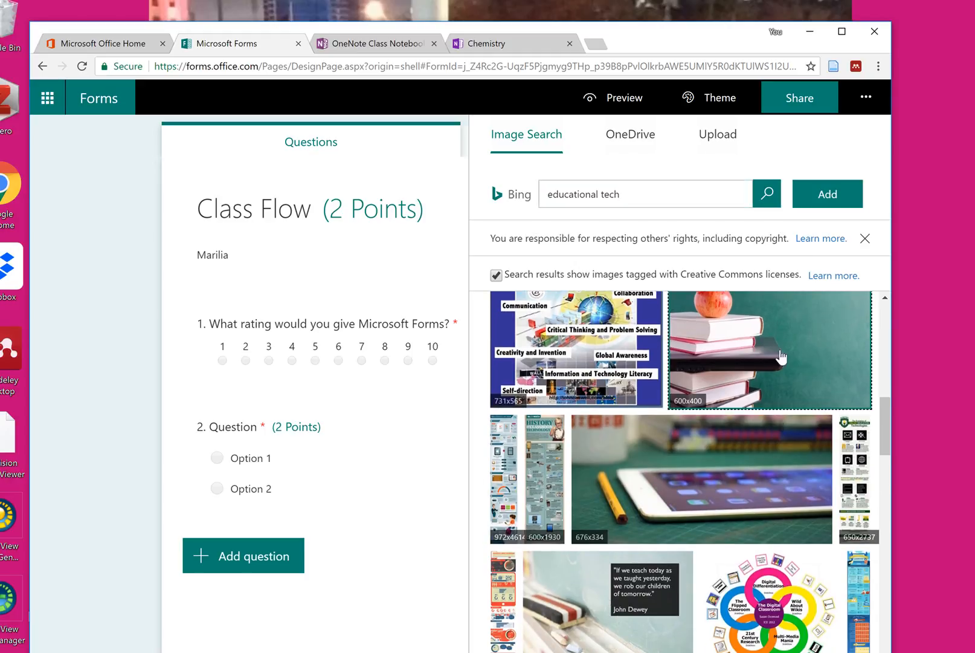
{"action": "left_click", "coordinate": [831, 193]}
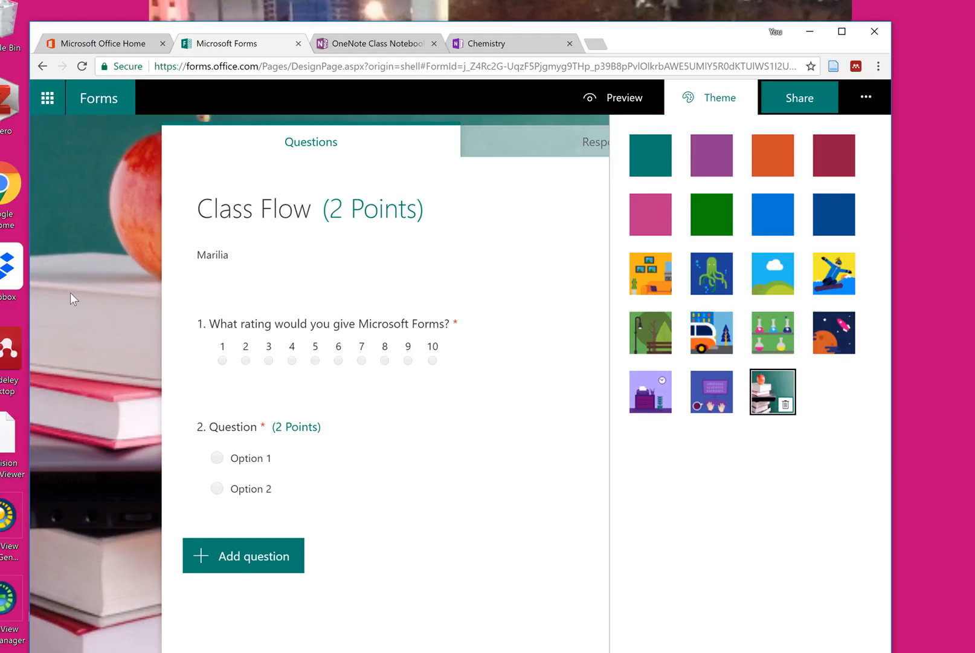
{"action": "left_click", "coordinate": [70, 293]}
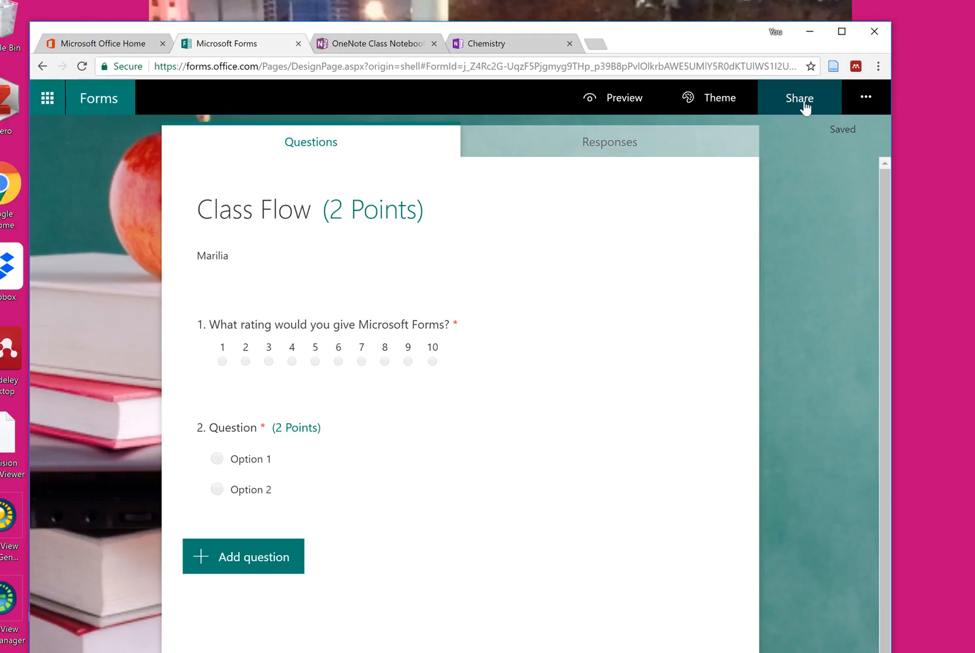
Copy the quiz's response link from the sharing options and minimize the browser
{"action": "left_click", "coordinate": [807, 107]}
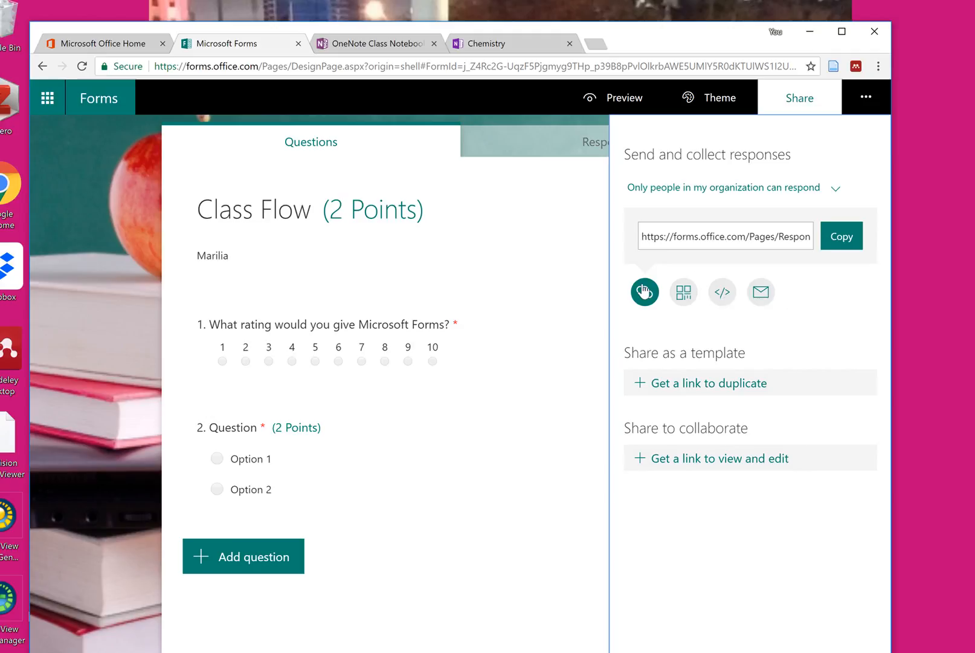
{"action": "left_click", "coordinate": [849, 242]}
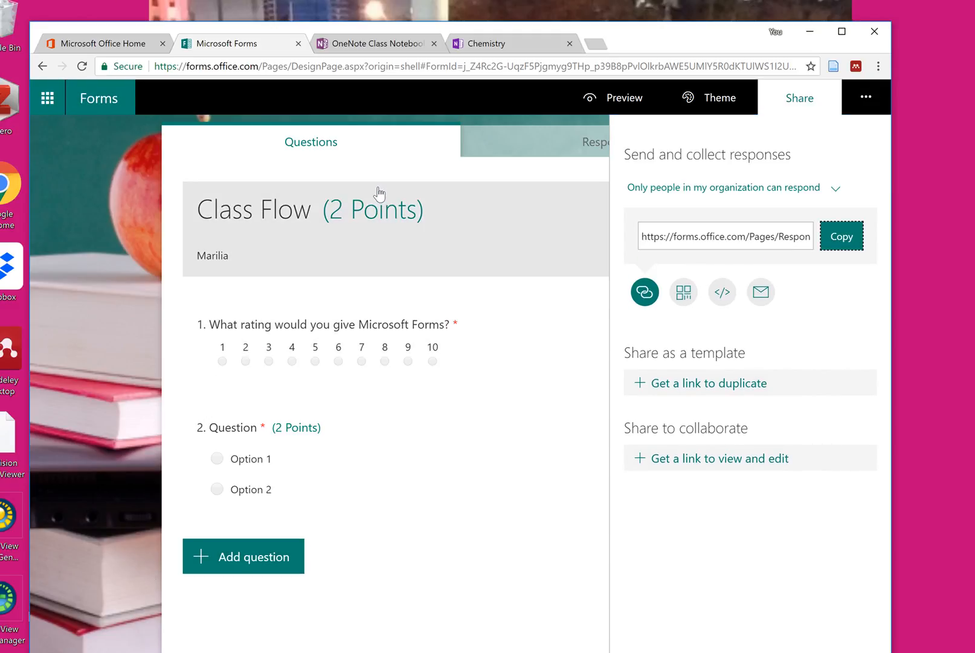
{"action": "left_click", "coordinate": [810, 32]}
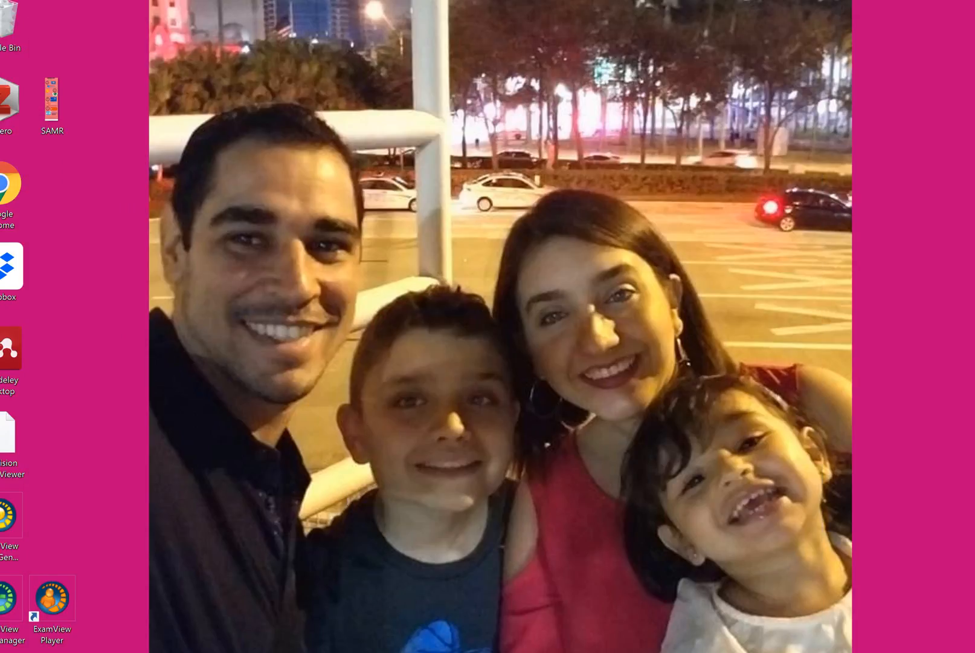
Search the Start menu for one and open OneNote 2016
{"action": "key", "text": "super"}
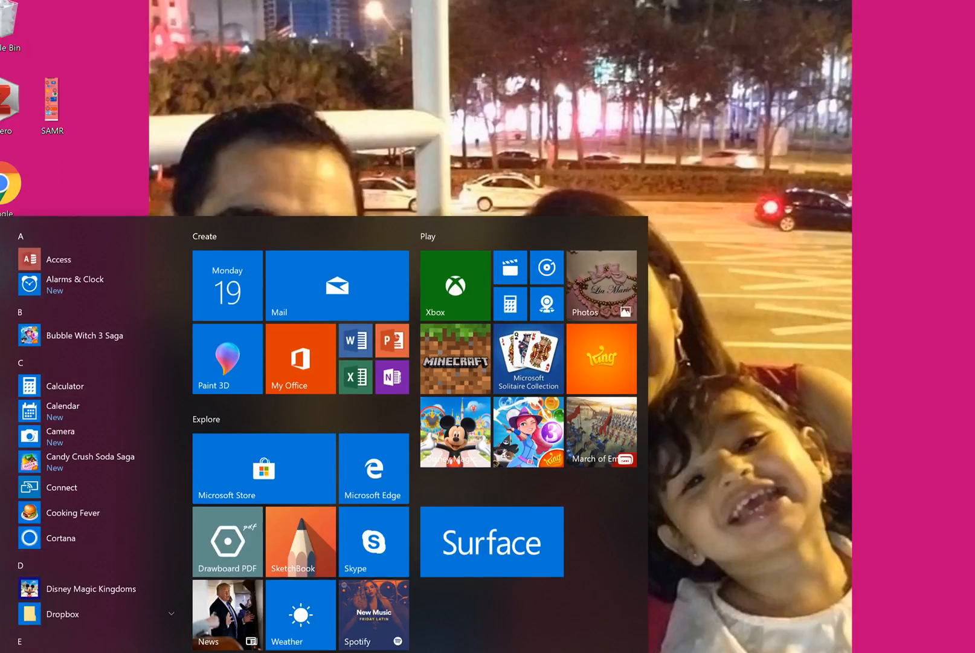
{"action": "type", "text": "o"}
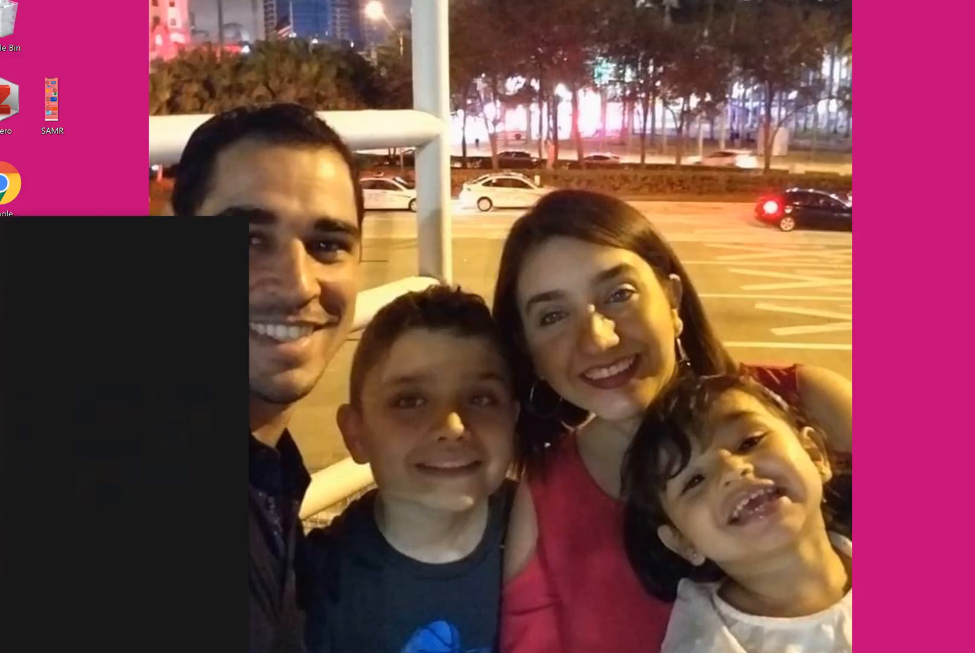
{"action": "type", "text": "ne"}
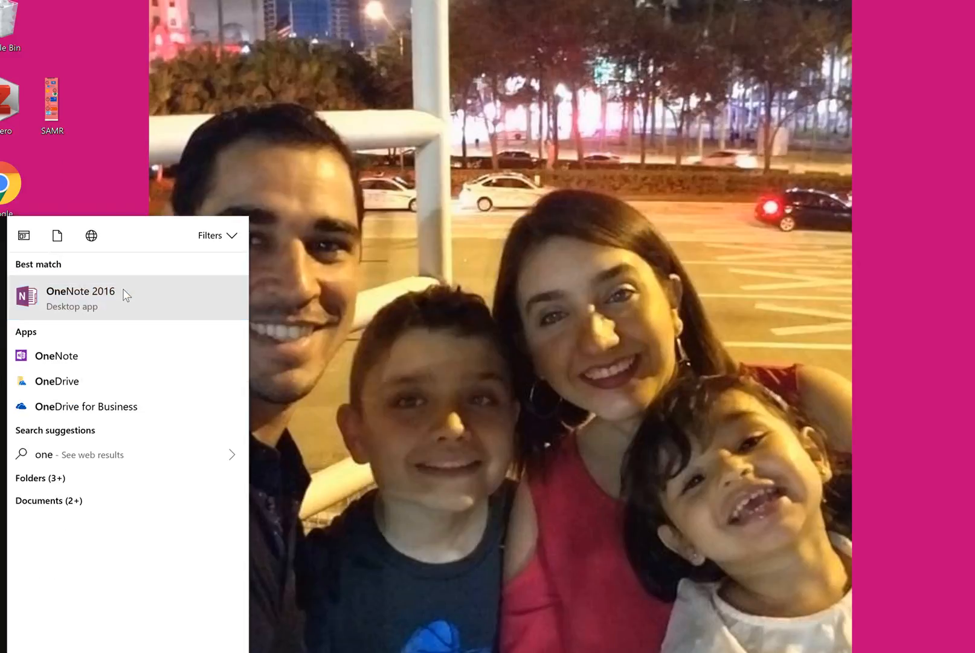
{"action": "left_click", "coordinate": [123, 288]}
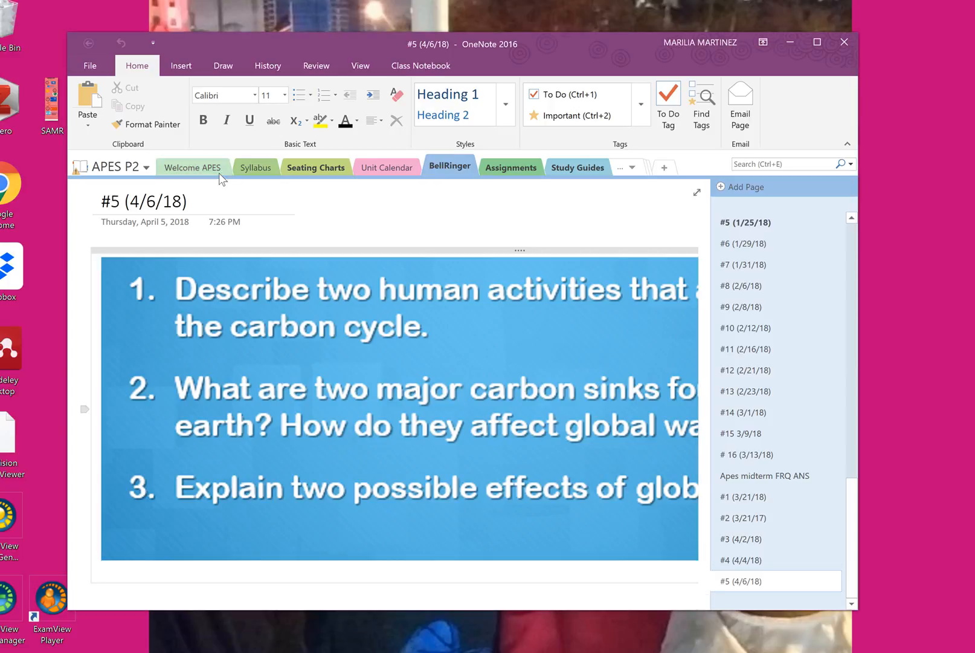
Open the Microsoft Forms link on the Unit 9 page of the Unit Calendar section
{"action": "left_click", "coordinate": [396, 164]}
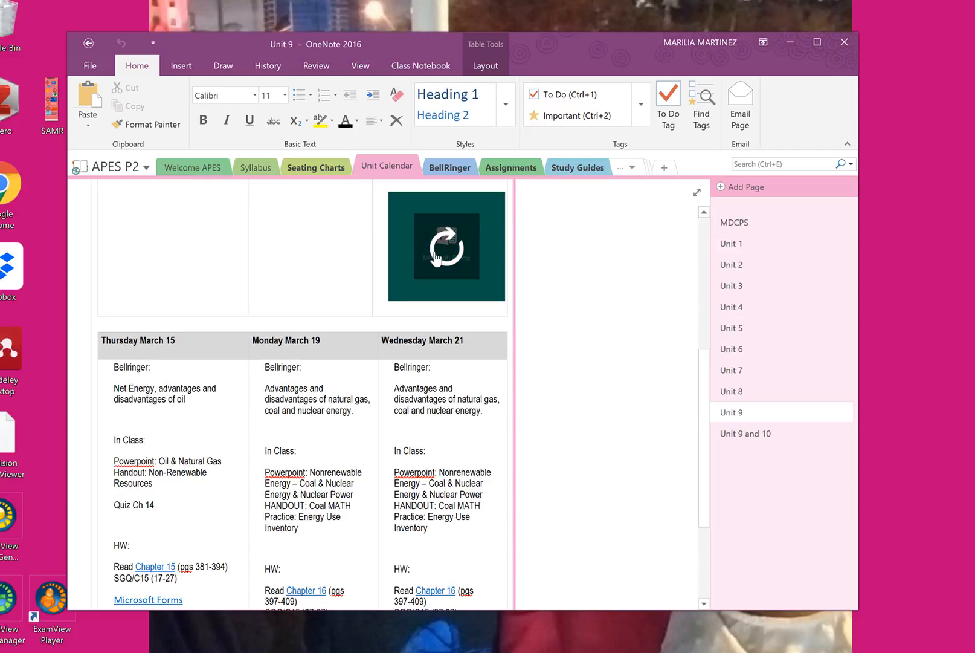
{"action": "scroll", "coordinate": [450, 346], "scroll_direction": "up", "scroll_amount": 3}
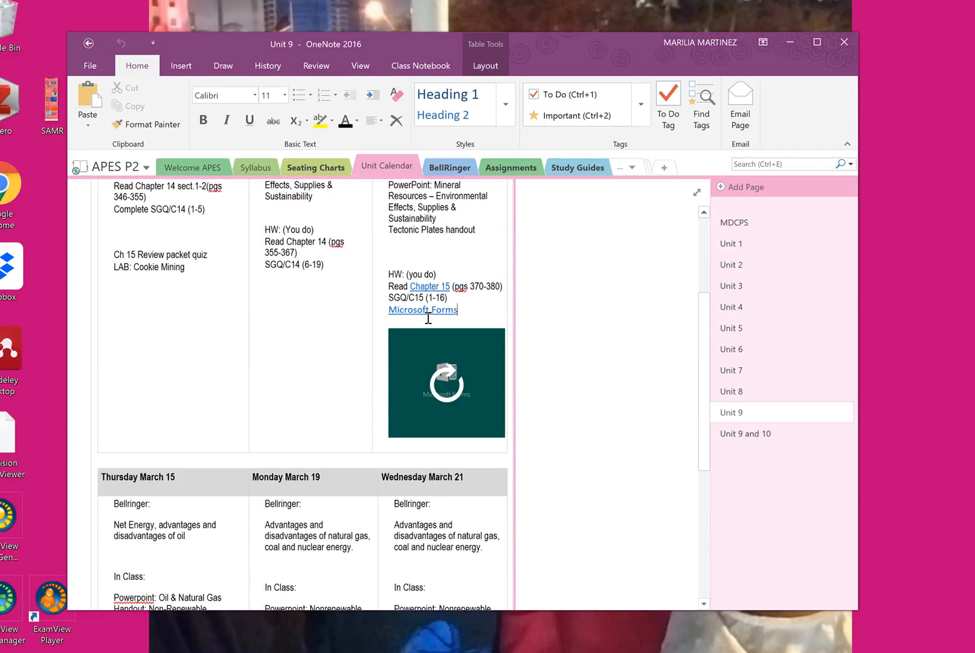
{"action": "left_click", "coordinate": [451, 385]}
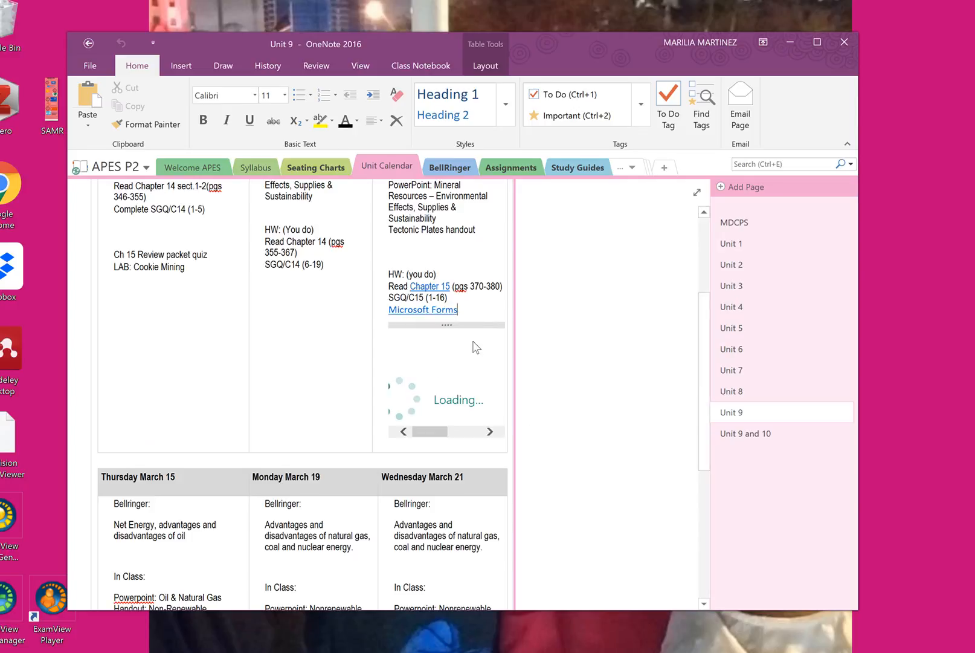
{"action": "left_click", "coordinate": [440, 311]}
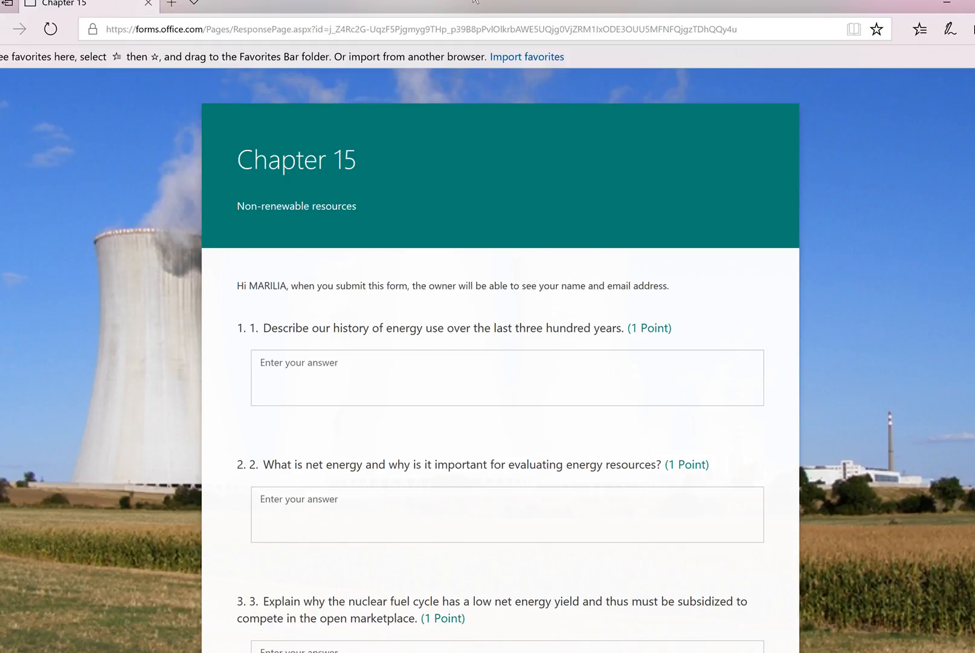
{"action": "mouse_move", "coordinate": [471, 2]}
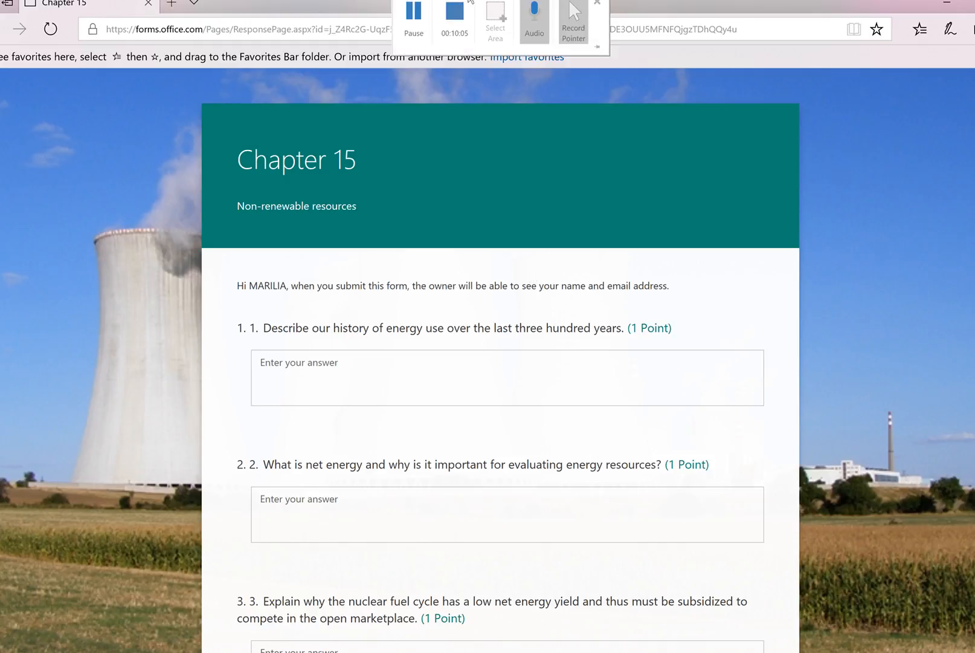